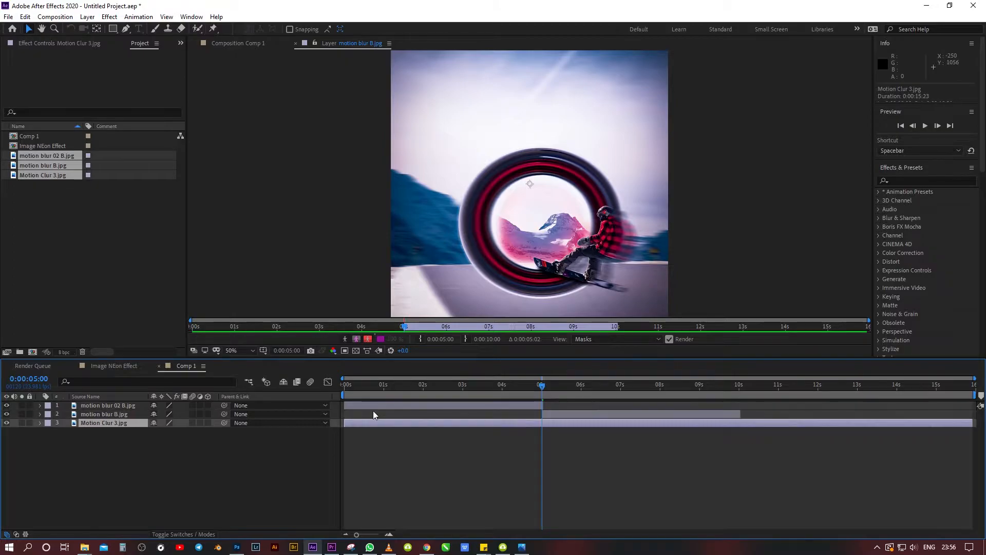
Step: Trim the Motion Clur 3.jpg layer's in point to 0:00:10:00 and shift the layer to begin at 10 seconds in Comp 1
double_click(375, 422)
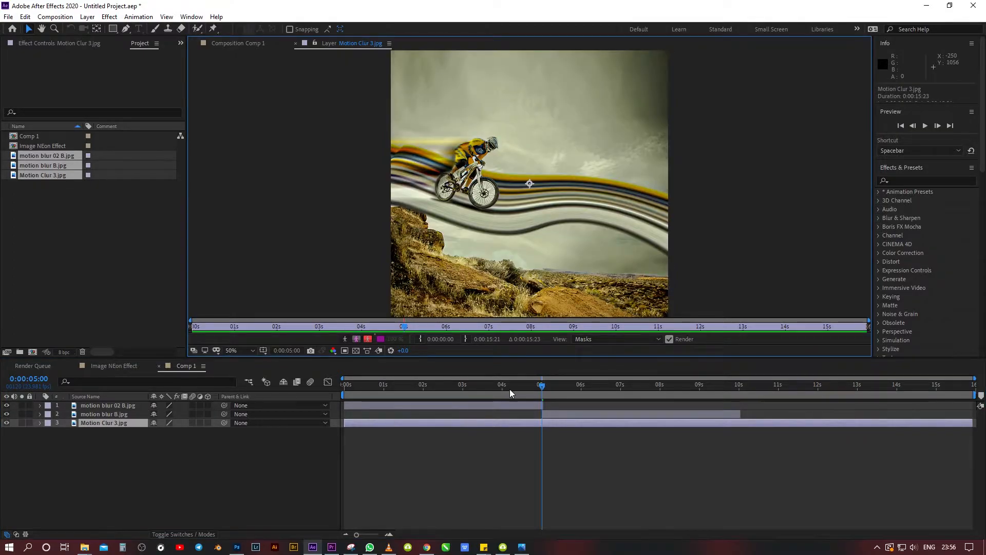
left_click(616, 327)
left_click(422, 340)
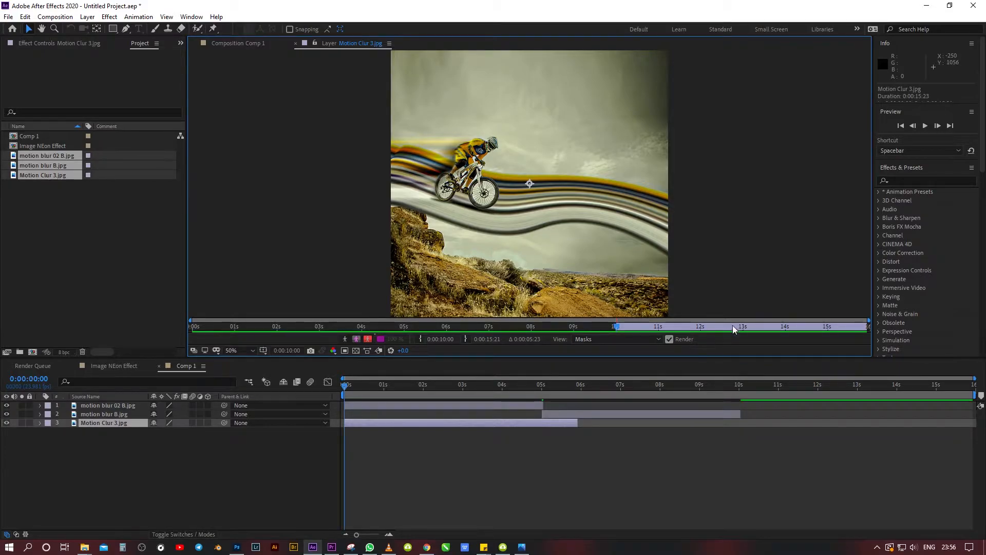
key("o")
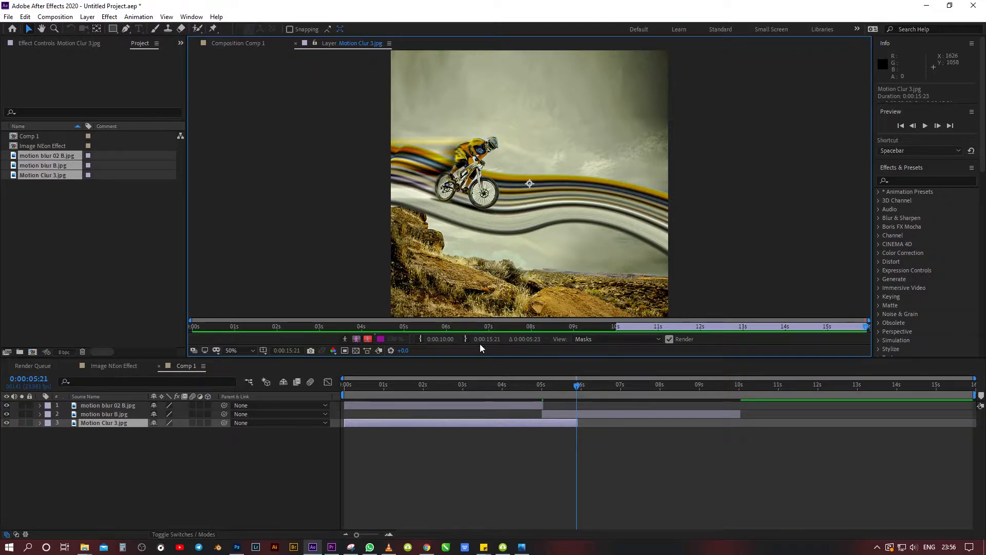
left_click_drag(490, 424, 785, 420)
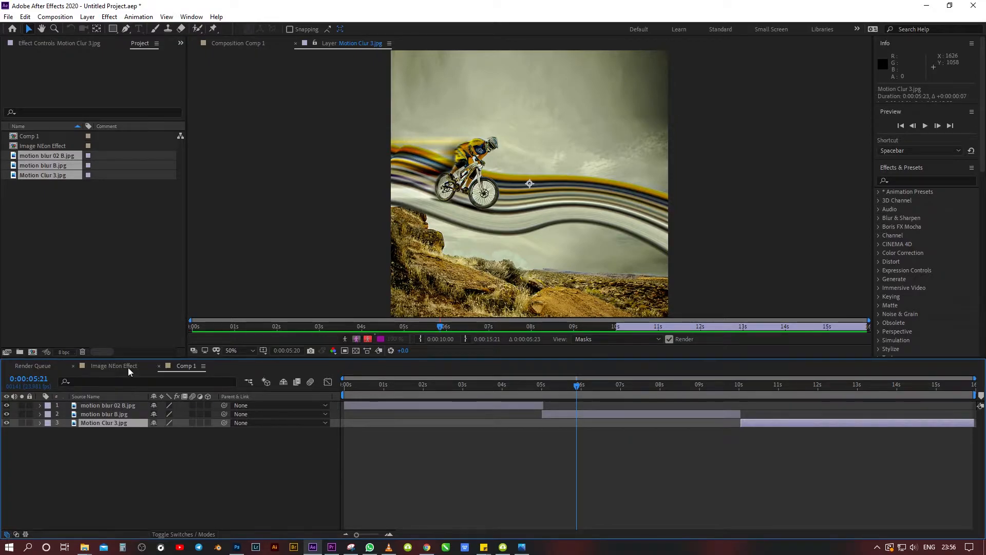
Step: Return to the Comp 1 view, keep the images in place, and set the current time to 0:00:00:00
left_click(237, 43)
left_click(487, 255)
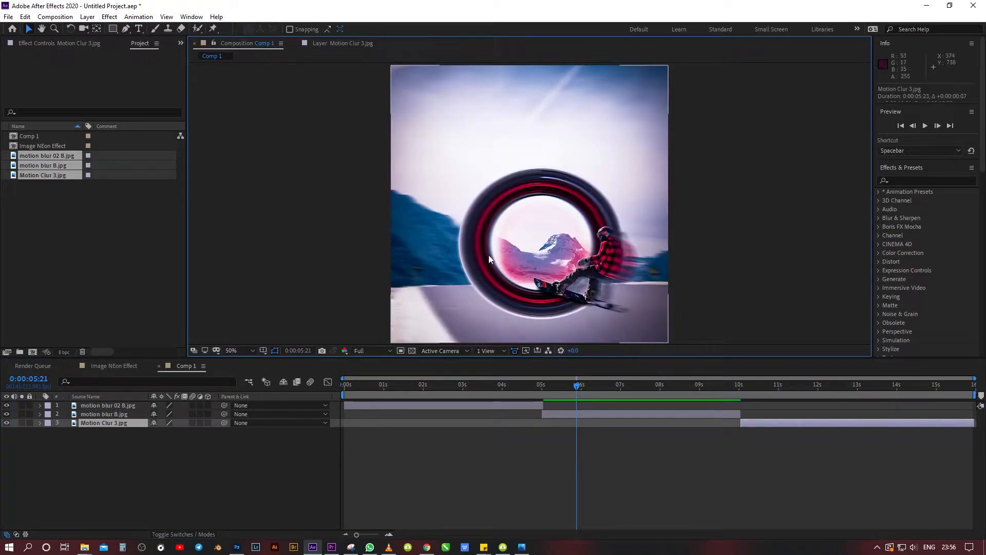
scroll(505, 229, "down", 2)
left_click_drag(529, 229, 542, 214)
key("ctrl+z")
left_click_drag(573, 386, 347, 401)
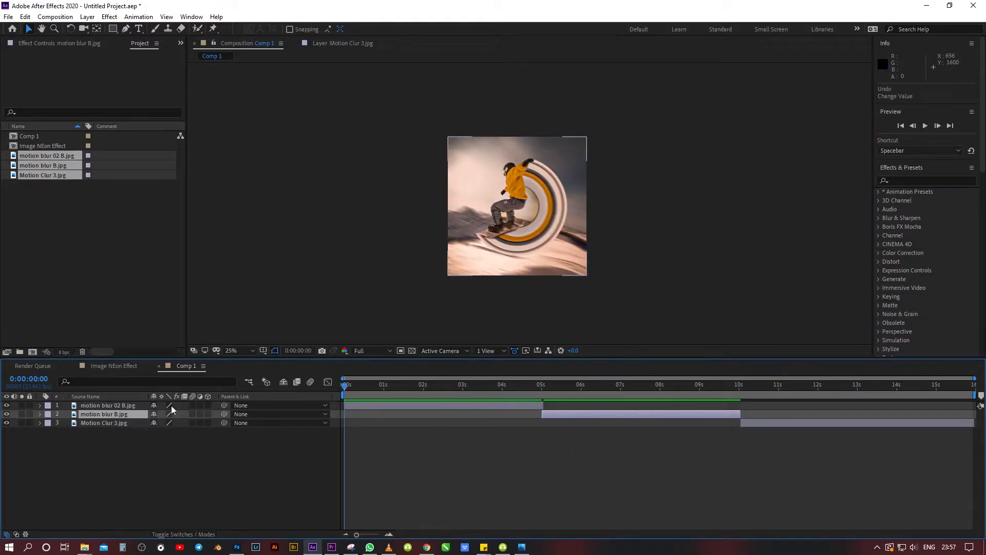
Step: Open the motion blur 02 B.jpg layer for viewing and add a black solid named 02 to Comp 1
left_click(376, 405)
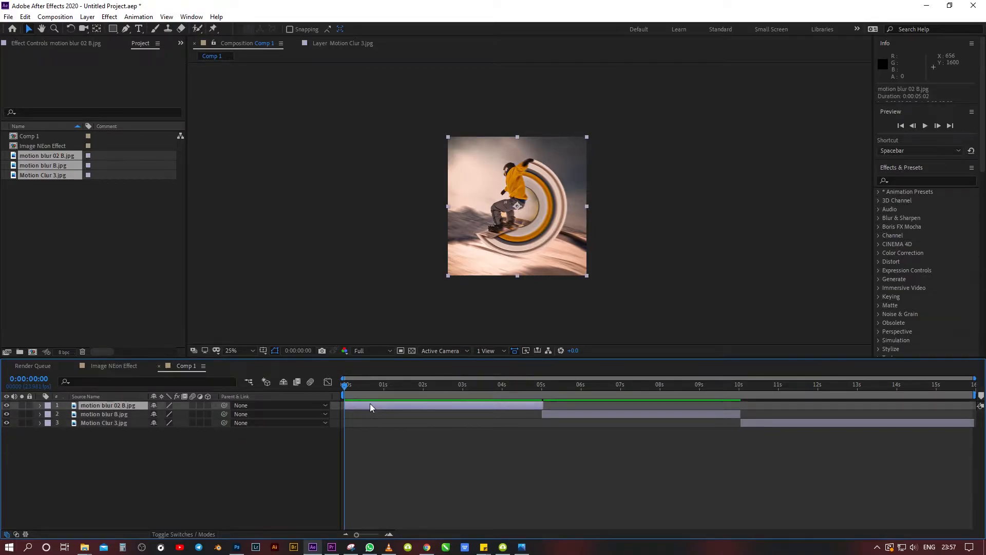
double_click(370, 406)
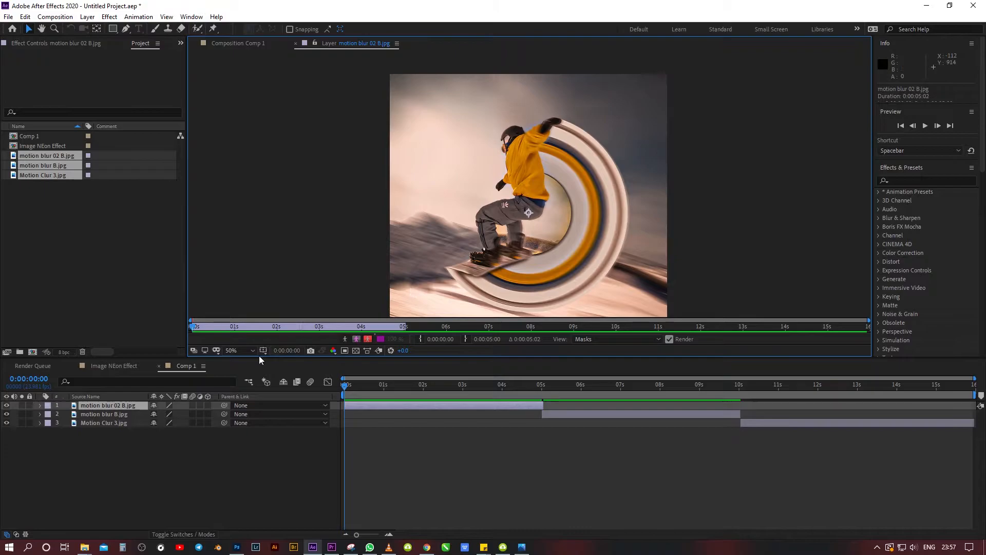
left_click(99, 405)
right_click(107, 459)
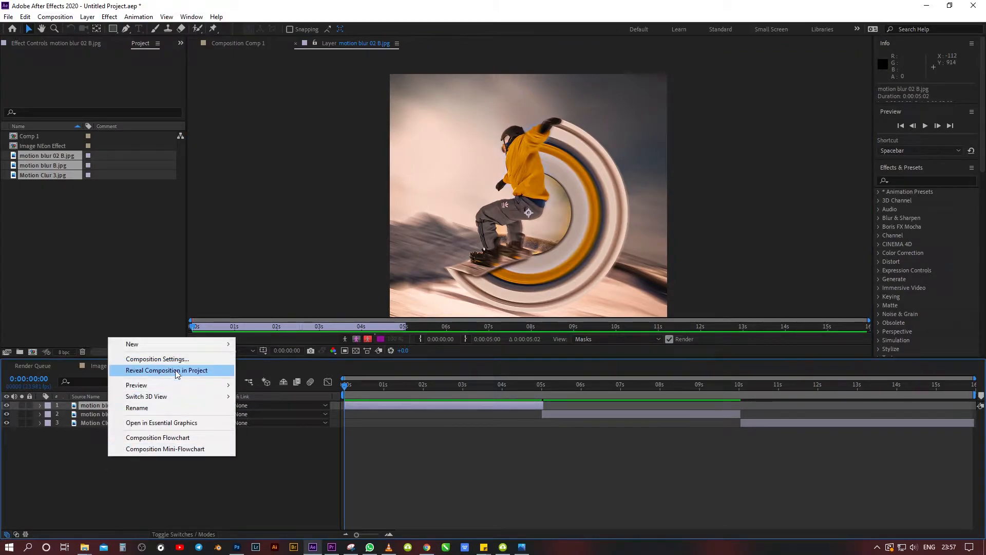
mouse_move(185, 347)
left_click(260, 370)
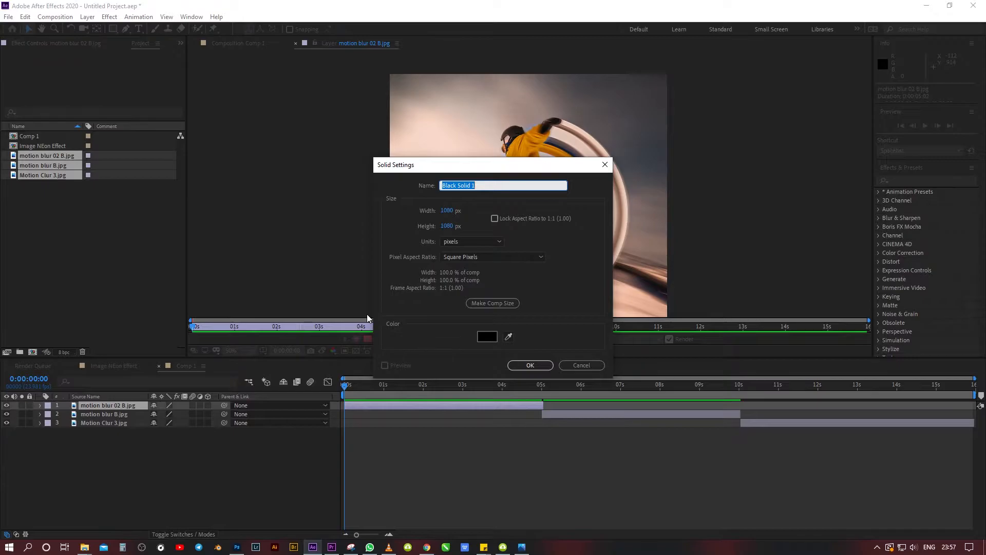
type("02")
key("Return")
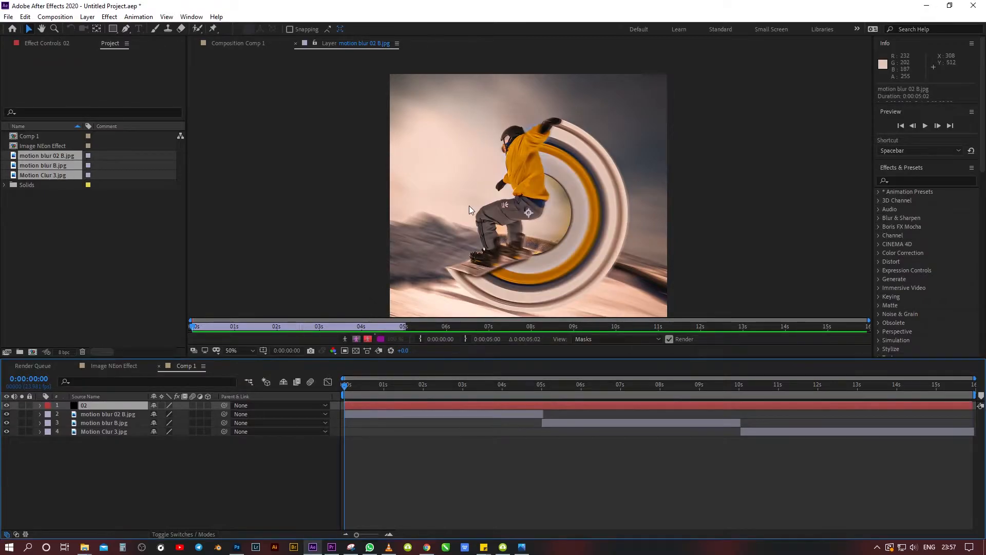
Step: Start a Pen tool mask on the motion blur 02 B.jpg layer, tracing around the snowboarder's lowered glove and cuff
key("p")
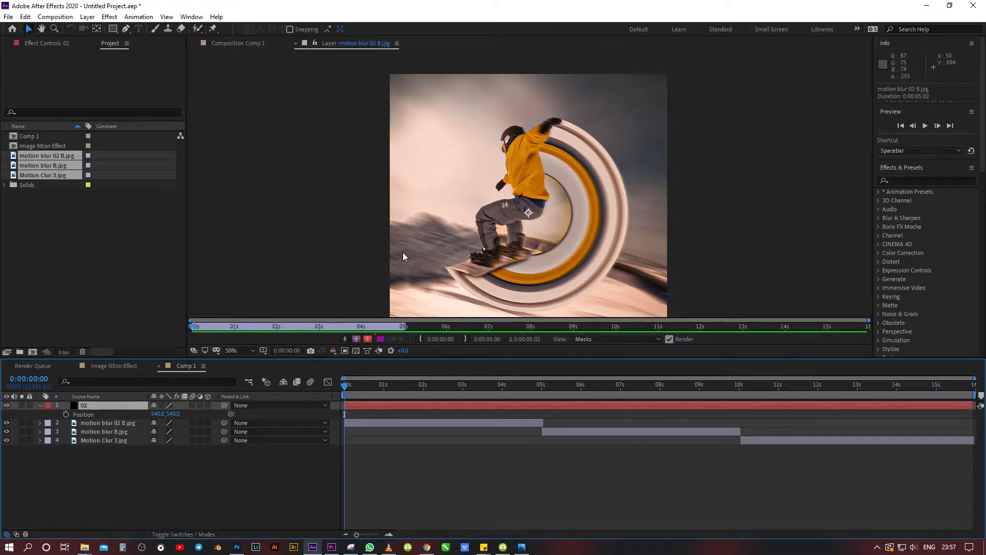
left_click(127, 30)
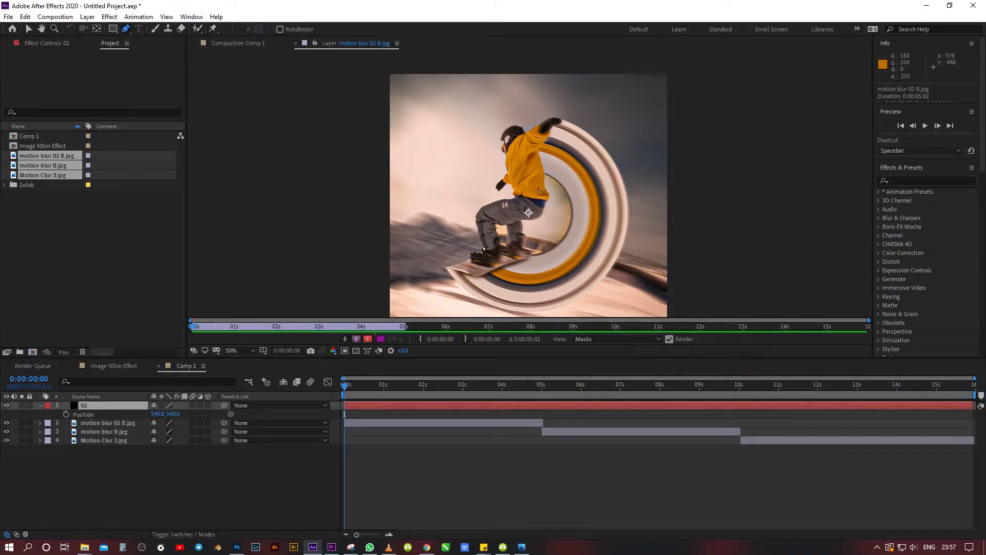
scroll(513, 141, "up", 2)
scroll(478, 208, "up", 2)
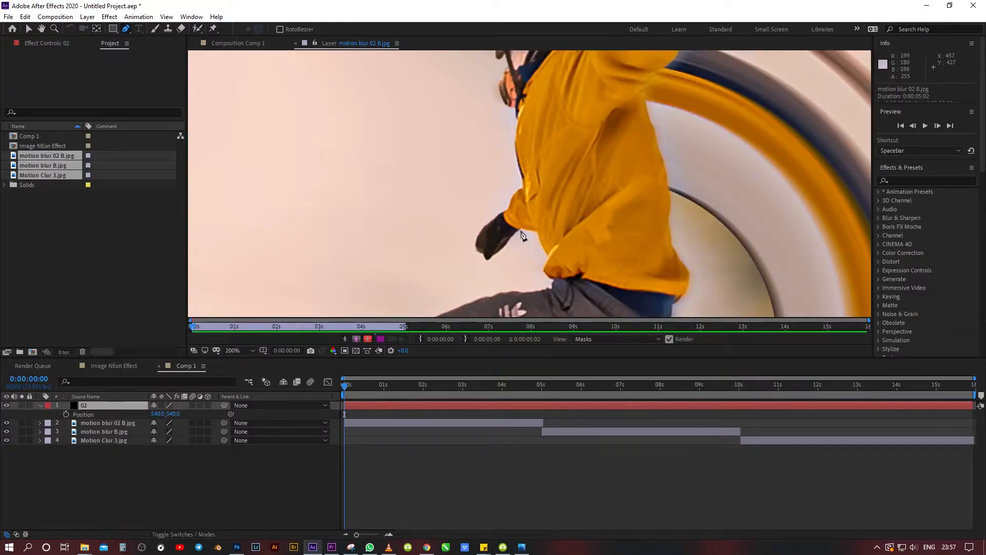
left_click(518, 229)
left_click(505, 245)
left_click(488, 260)
left_click(476, 246)
left_click(495, 221)
left_click(514, 197)
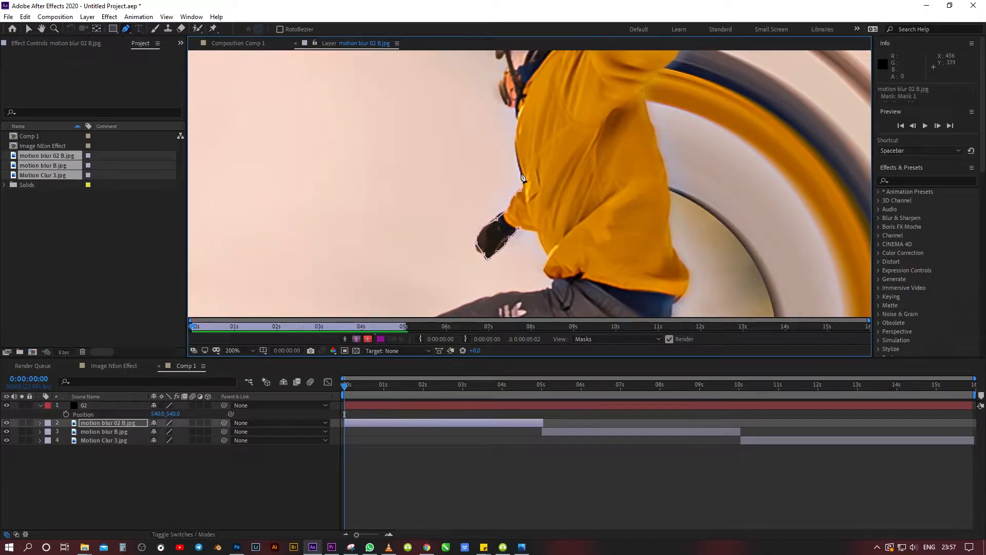
Step: Continue the mask path up the front of the jacket and along the snowboarder's face and helmet
left_click_drag(521, 175, 508, 244)
left_click(487, 163)
double_click(492, 126)
key("Escape")
left_click(126, 29)
left_click(491, 126)
left_click(484, 128)
left_click_drag(513, 78, 560, 75)
scroll(480, 187, "down", 1)
scroll(577, 123, "up", 2)
mouse_move(356, 180)
left_mouse_down()
mouse_move(369, 208)
mouse_move(357, 180)
left_mouse_up()
mouse_move(373, 217)
left_mouse_down()
mouse_move(372, 226)
mouse_move(373, 217)
left_mouse_up()
key("ctrl+z")
Step: Extend the mask along the raised arm and around the outer edge of the blur ring to the snowboard's tip
left_click(431, 181)
left_click_drag(462, 163, 489, 169)
left_click(481, 151)
left_click(510, 137)
mouse_move(662, 101)
left_mouse_down()
mouse_move(757, 138)
mouse_move(662, 101)
left_mouse_up()
scroll(478, 175, "down", 3)
left_click_drag(454, 168, 475, 221)
scroll(317, 306, "down", 1)
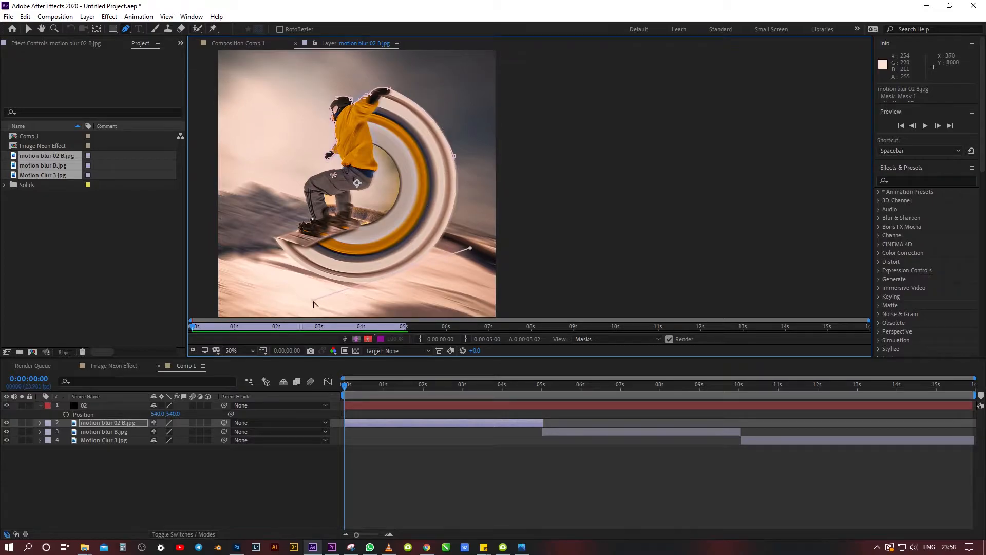
mouse_move(274, 238)
left_mouse_down()
mouse_move(271, 218)
mouse_move(231, 179)
mouse_move(274, 238)
left_mouse_up()
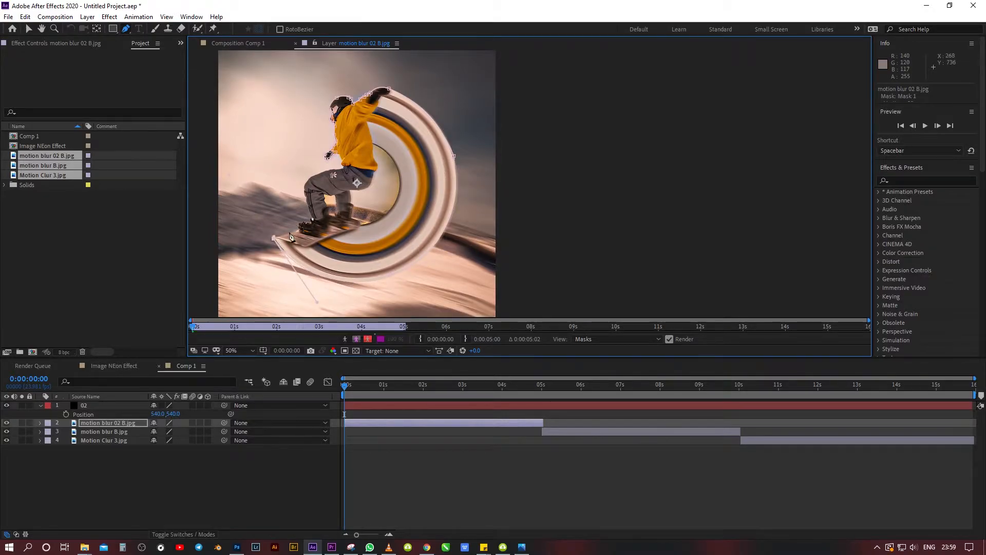
Step: Trace the mask from the snowboard's tip along the board and over the front boot
scroll(293, 229, "up", 3)
left_click(339, 229)
left_click_drag(331, 186, 345, 177)
left_click(353, 170)
left_click(362, 170)
left_click(386, 170)
left_click(412, 168)
left_click(422, 154)
left_click(430, 138)
scroll(437, 131, "down", 1)
Step: Trace the mask up the front leg and over the thigh to the waist, finishing the snowboarder's outer outline
left_click(509, 234)
left_click(495, 172)
left_click(494, 161)
left_click(504, 120)
left_click(520, 102)
left_click(554, 91)
left_click(596, 76)
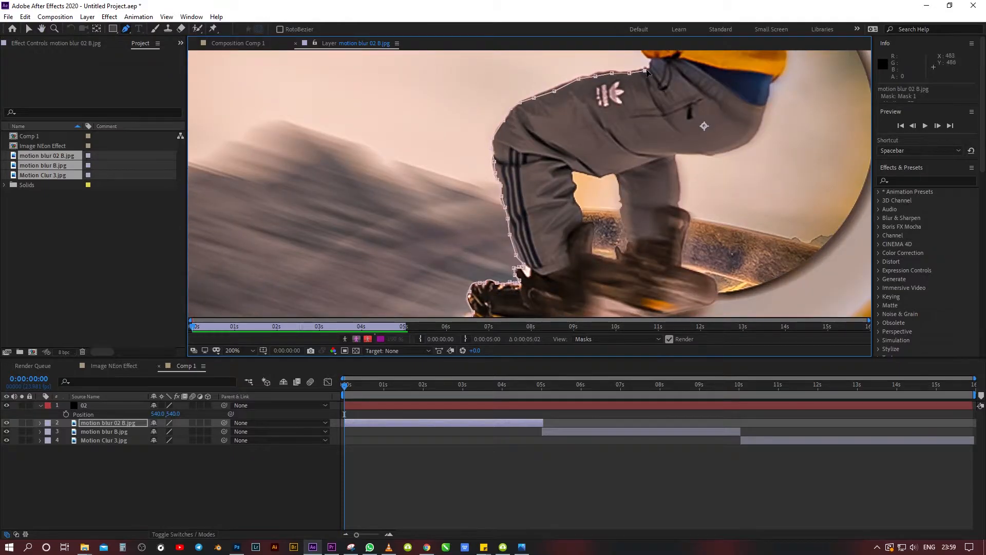
left_click_drag(645, 72, 613, 208)
left_click(606, 152)
scroll(470, 227, "down", 2)
scroll(546, 182, "up", 2)
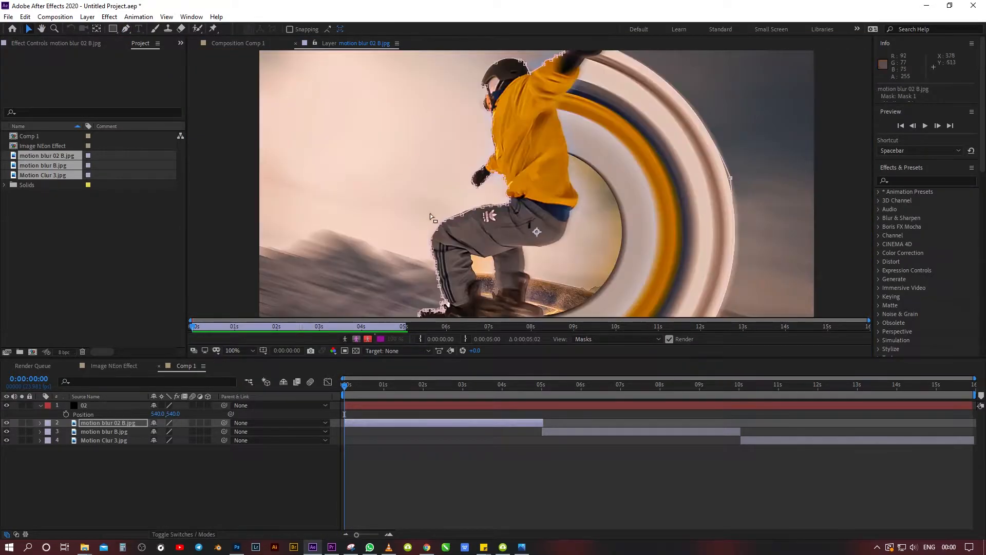
Step: Start a second mask on motion blur 02 B.jpg along the ring's inner edge from the jacket to the rear boot
scroll(519, 154, "down", 1)
left_click(94, 424)
left_click(553, 122)
mouse_move(607, 220)
left_mouse_down()
mouse_move(581, 288)
mouse_move(588, 298)
mouse_move(605, 222)
left_mouse_up()
left_click_drag(532, 282, 519, 278)
scroll(520, 282, "up", 2)
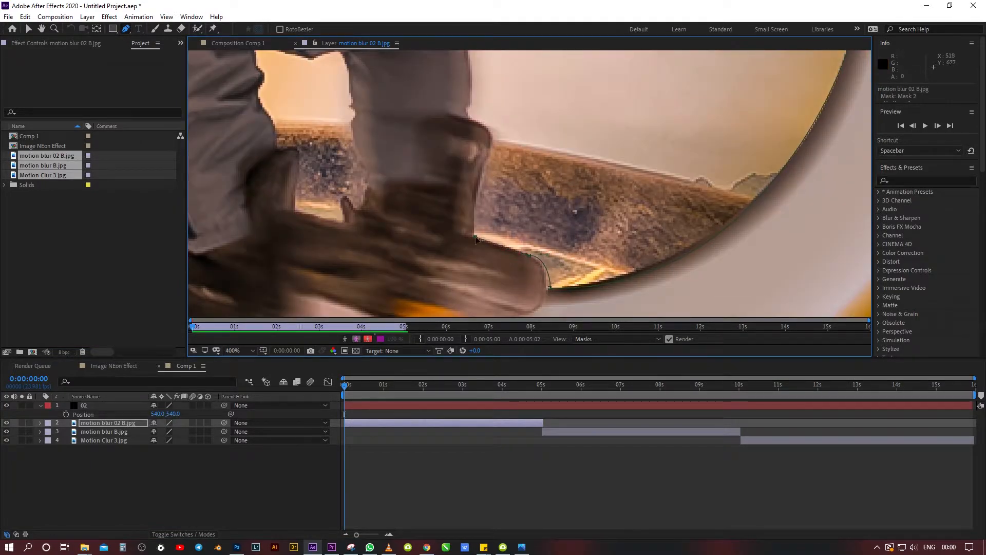
Step: Continue the second mask up the rear leg, under the thigh and along the back of the trousers and jacket
scroll(509, 197, "down", 5)
scroll(509, 197, "up", 4)
scroll(452, 194, "up", 1)
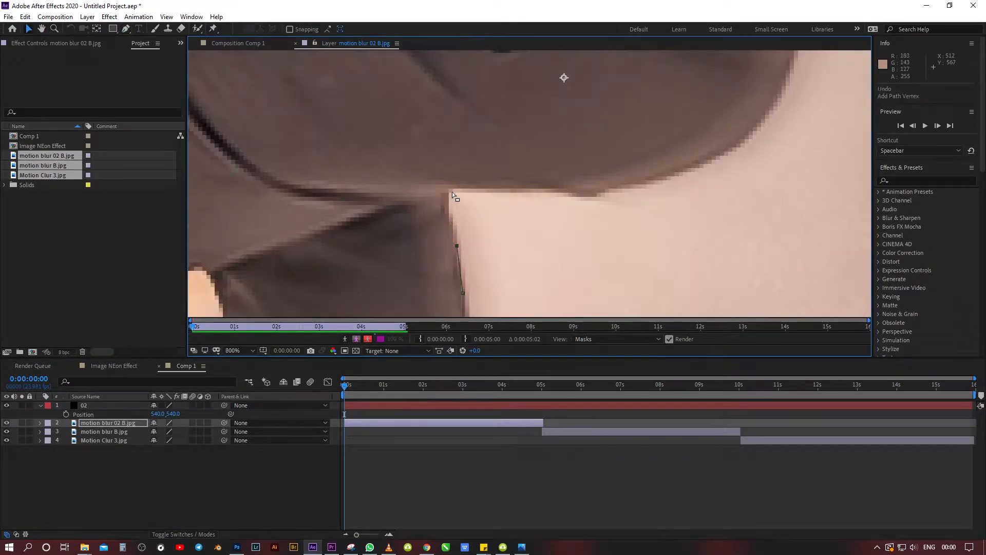
scroll(465, 203, "down", 1)
left_click_drag(635, 110, 544, 156)
left_click_drag(544, 156, 497, 210)
scroll(553, 109, "down", 1)
left_click(497, 209)
left_click(511, 190)
left_click(495, 133)
key("ctrl+z")
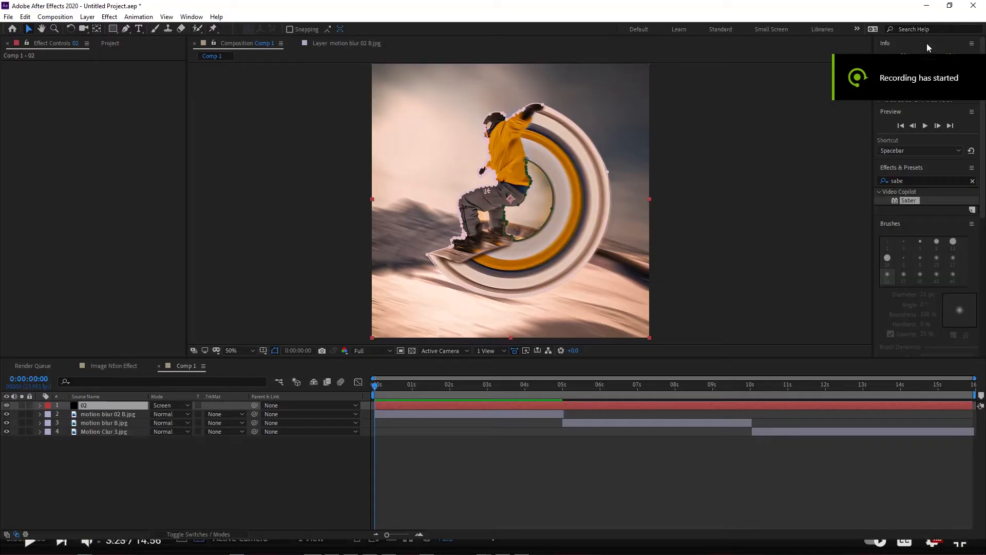
Step: Examine the mask paths on the 02 solid in the composition and in its layer view
scroll(502, 195, "up", 2)
left_click(126, 28)
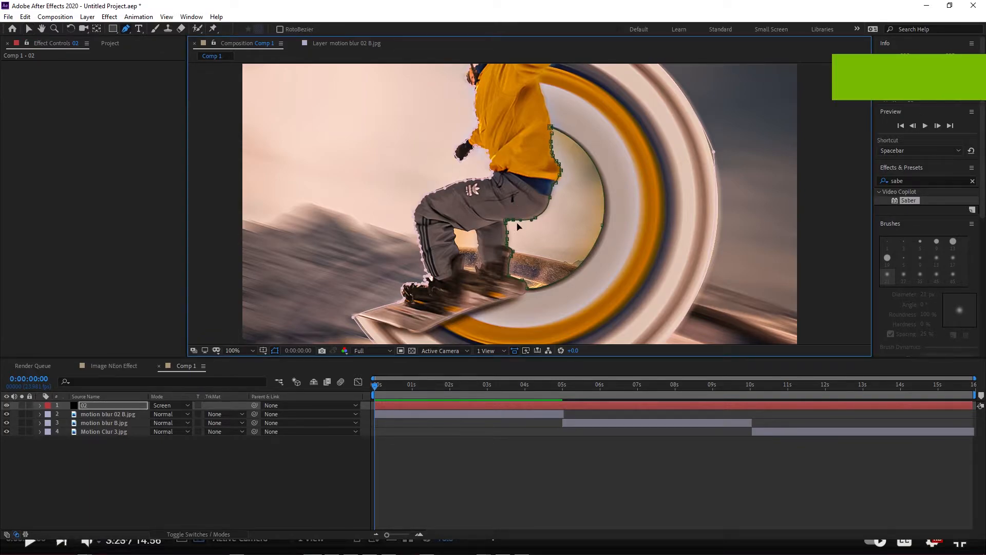
scroll(490, 210, "down", 2)
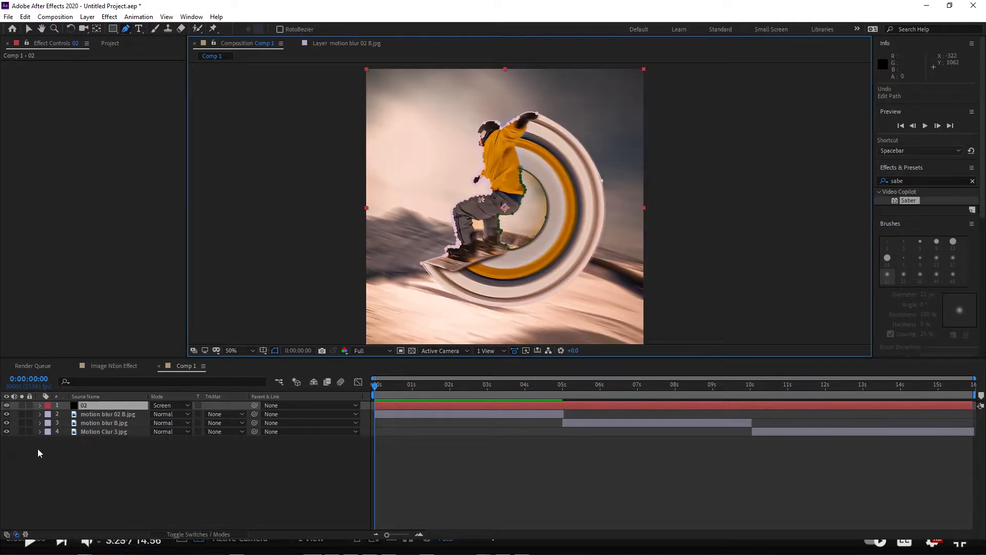
double_click(95, 408)
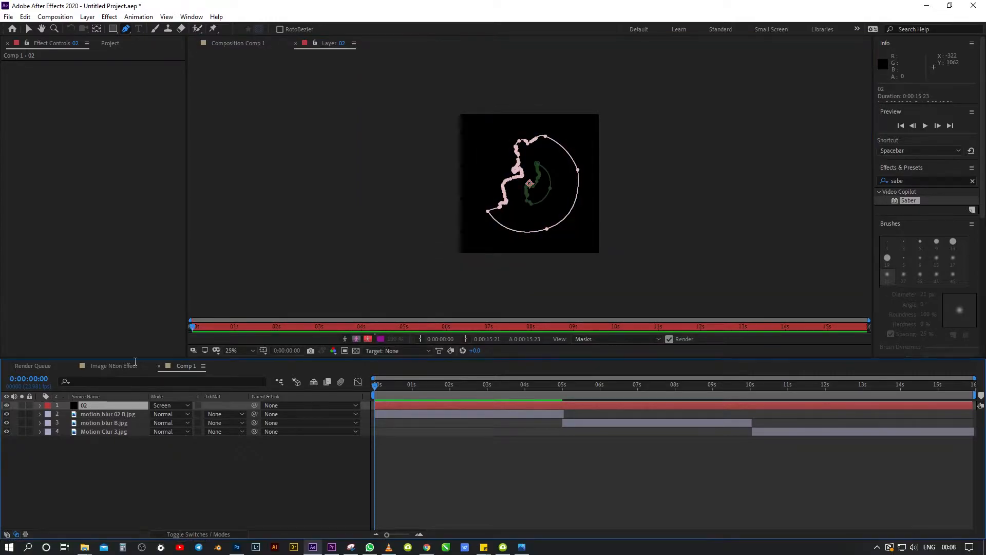
left_click(240, 42)
Step: Apply the Saber effect to the 02 solid and set its core type to Layer Masks
left_click(101, 405)
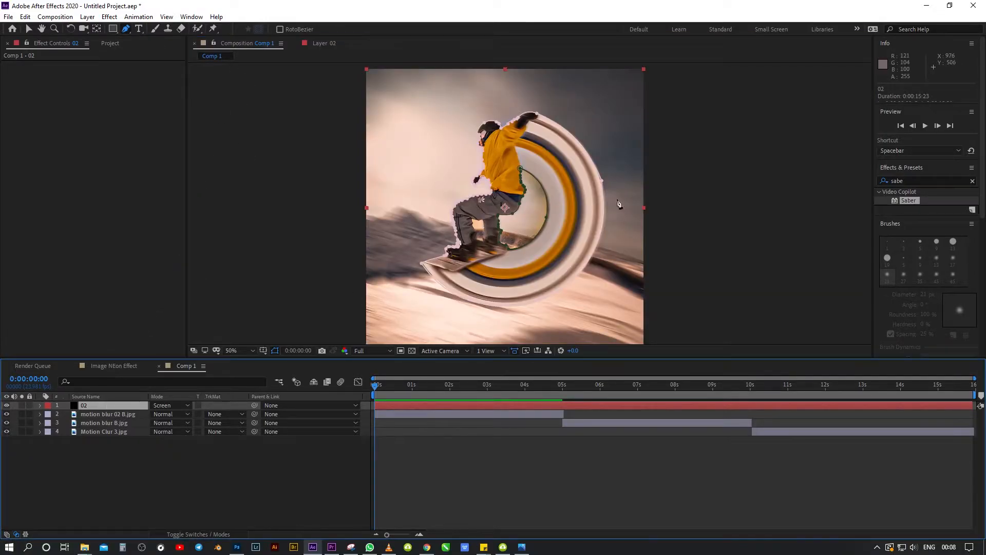
left_click(904, 181)
type("saber")
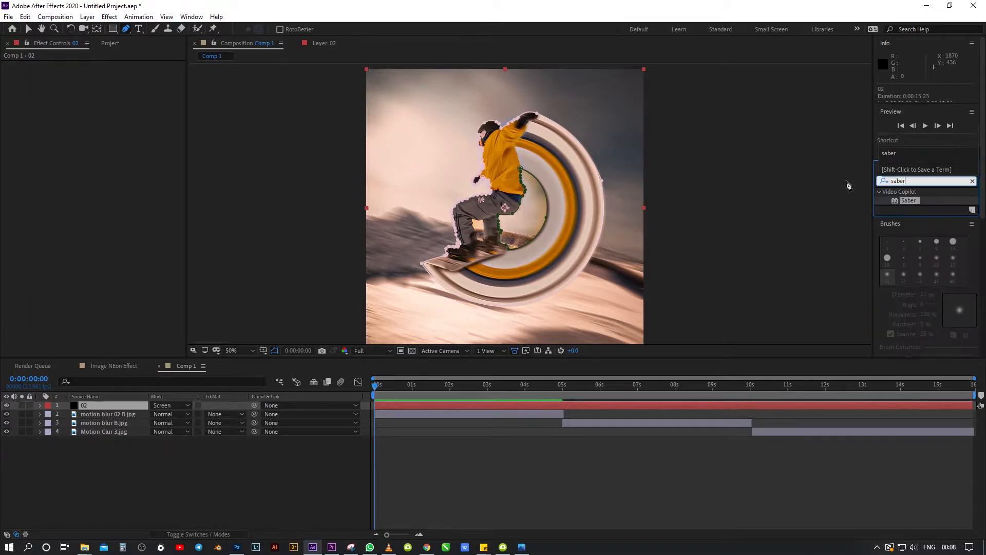
left_click_drag(908, 200, 104, 405)
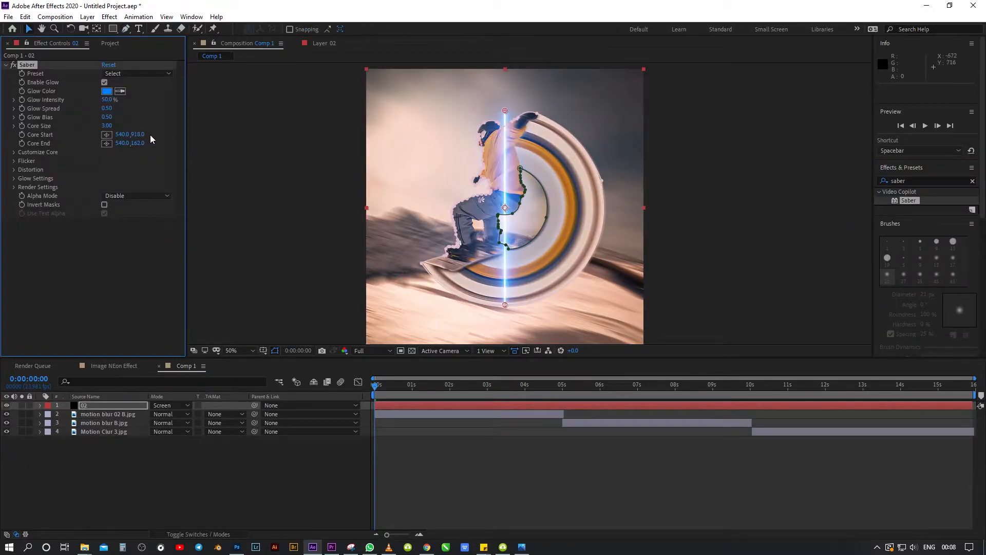
left_click(14, 152)
left_click(152, 162)
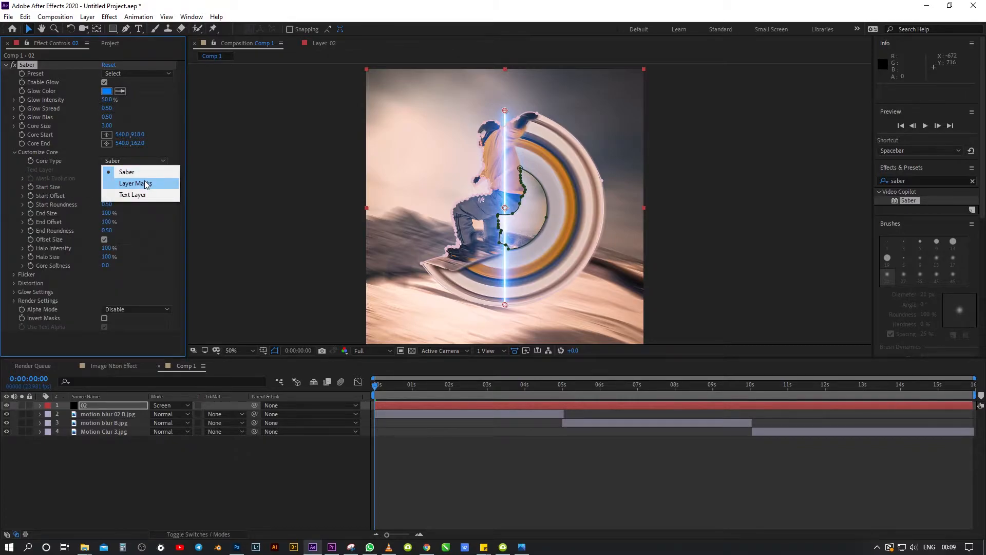
left_click(151, 184)
Step: Try the Firestorm and Electric presets for the Saber effect on the 02 solid
left_click(140, 72)
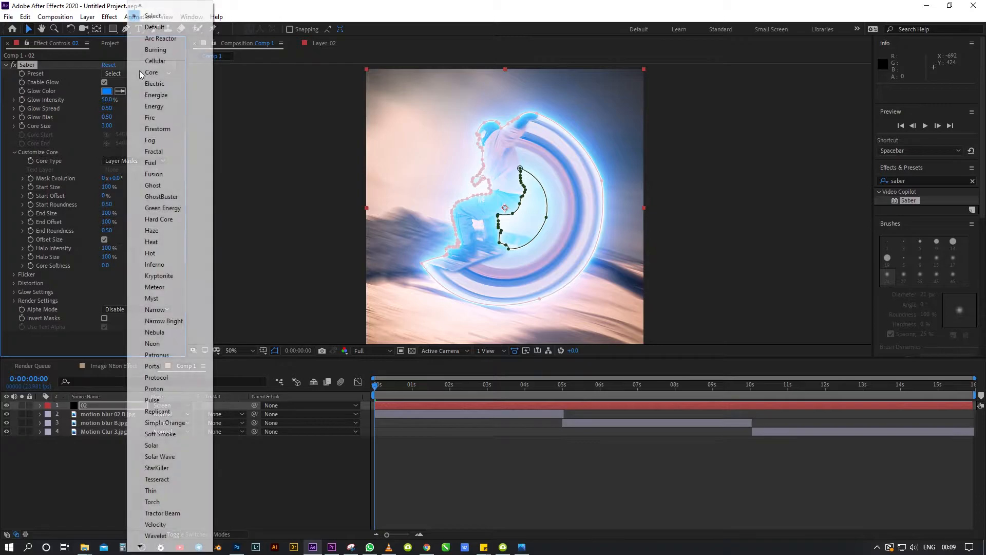
left_click(150, 128)
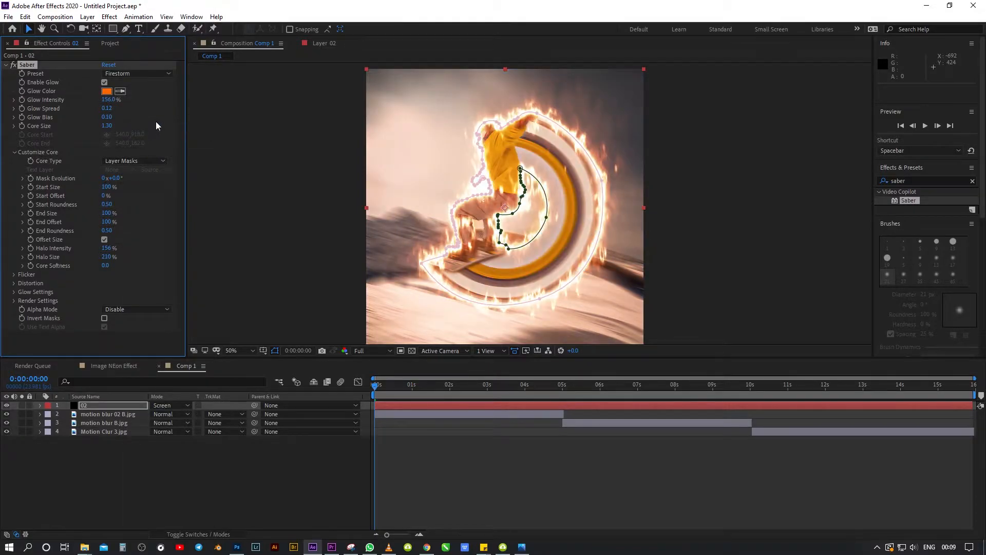
left_click(147, 74)
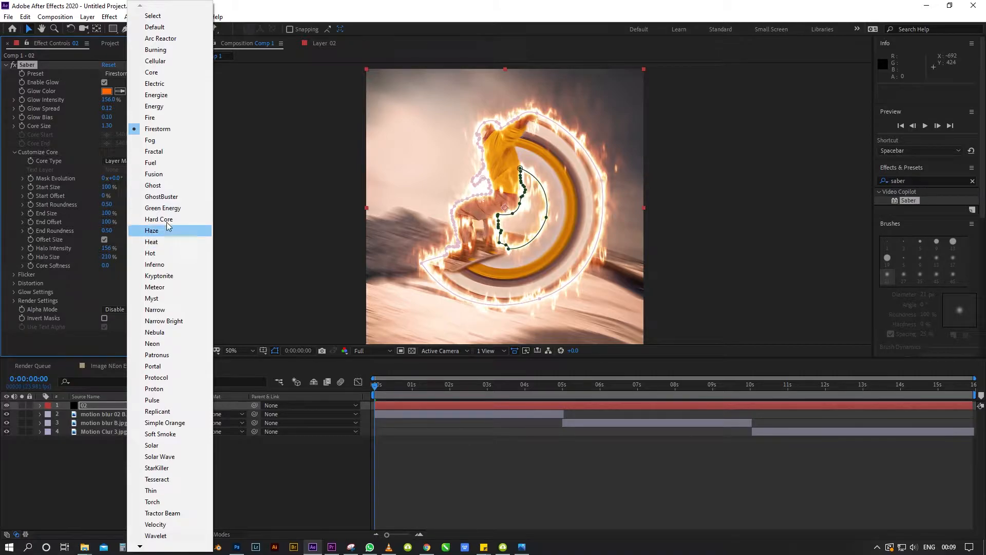
left_click(169, 85)
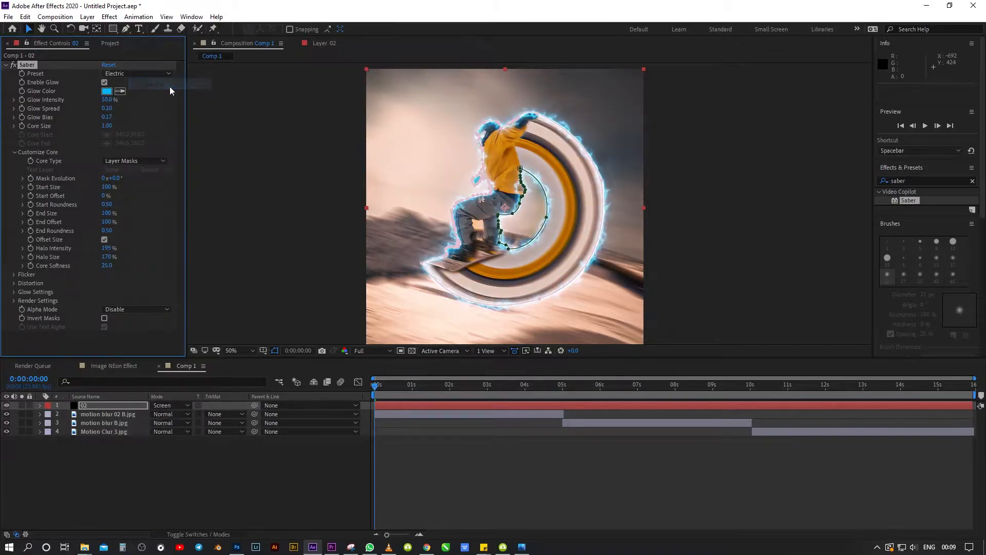
Step: Apply the Core preset to the Saber effect and set its glow color to orange DB8011, based on a color sampled from the image
left_click(154, 74)
left_click(158, 70)
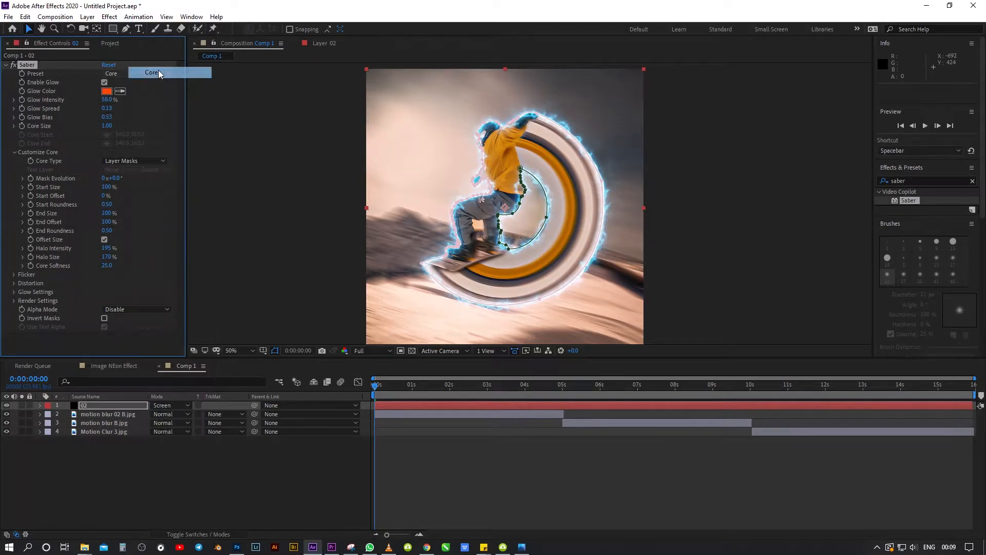
left_click(107, 92)
left_click(757, 247)
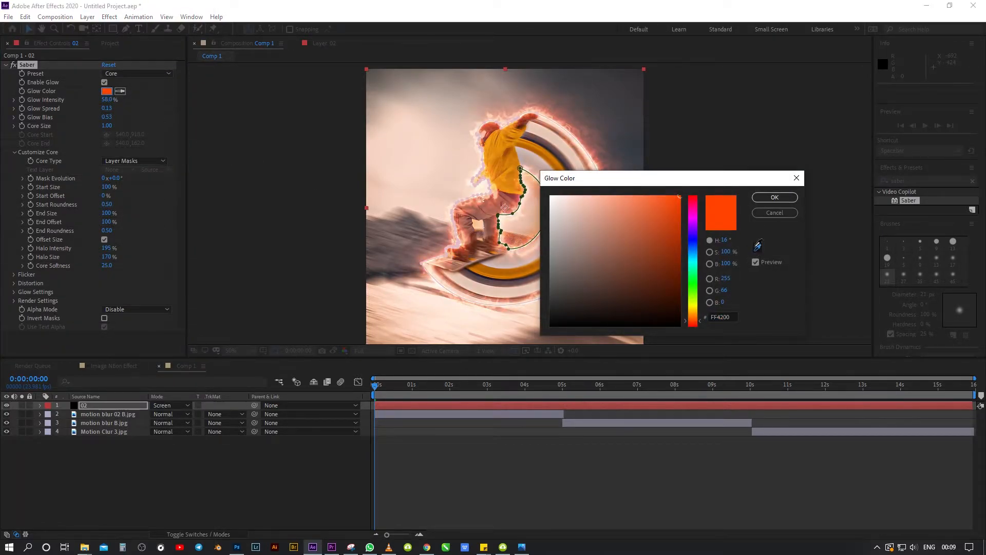
left_click(493, 142)
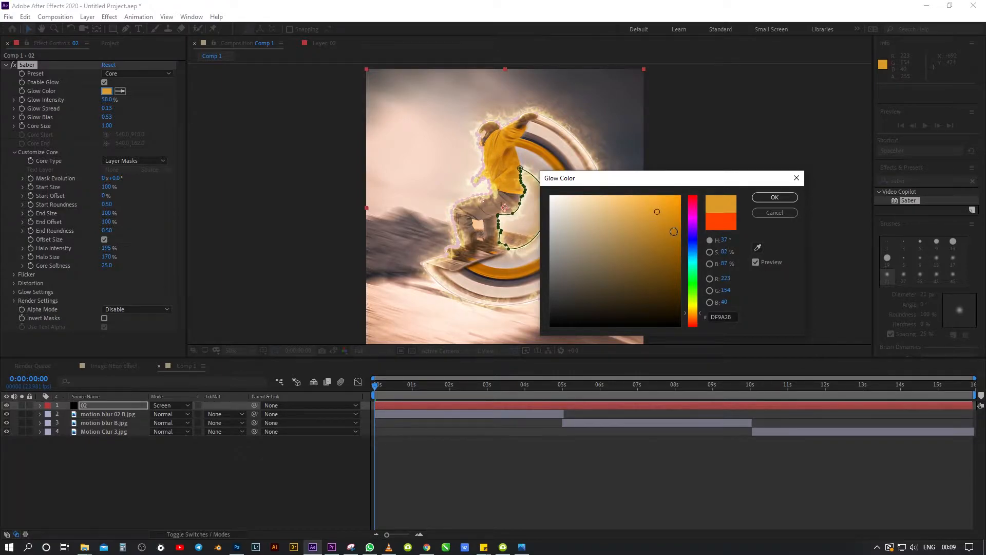
left_click(758, 248)
left_click(423, 233)
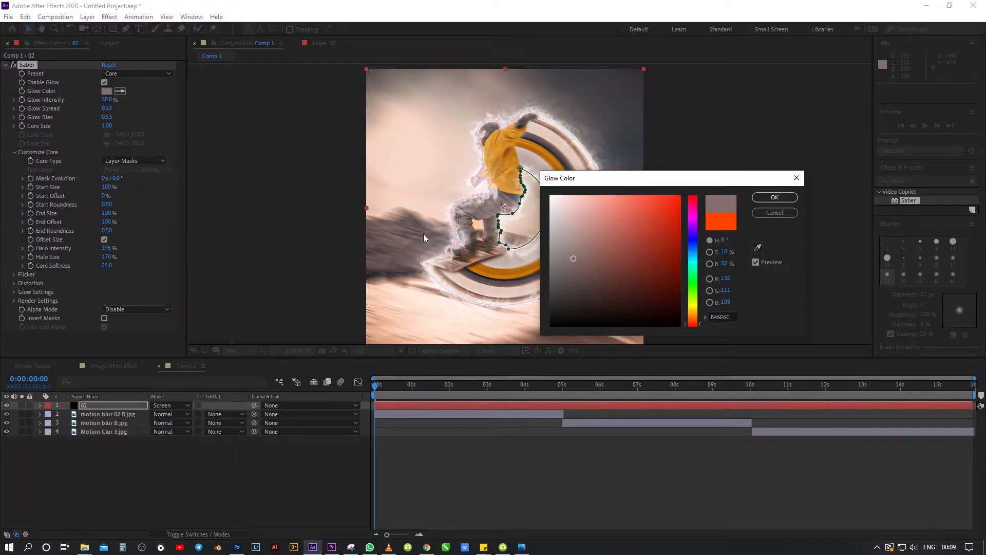
left_click(758, 247)
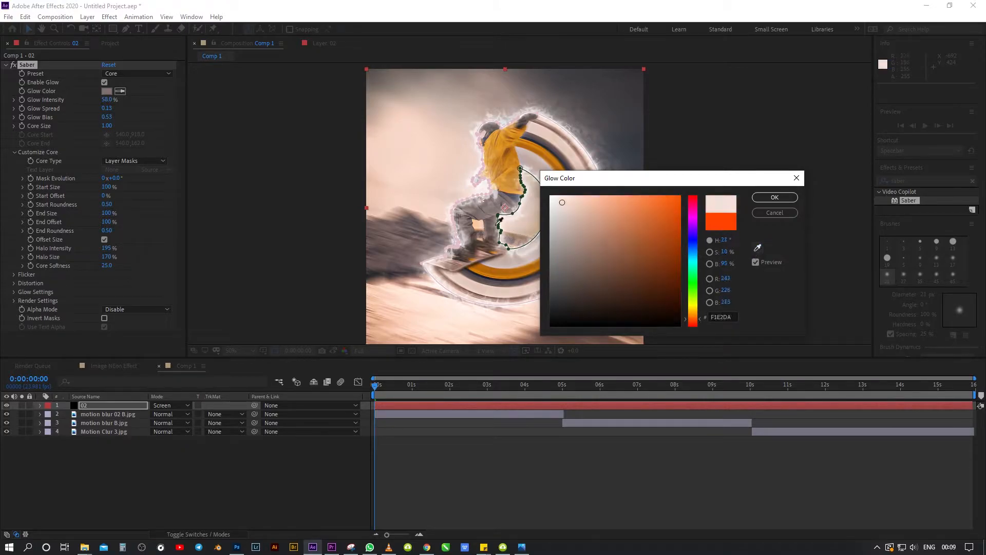
left_click(506, 271)
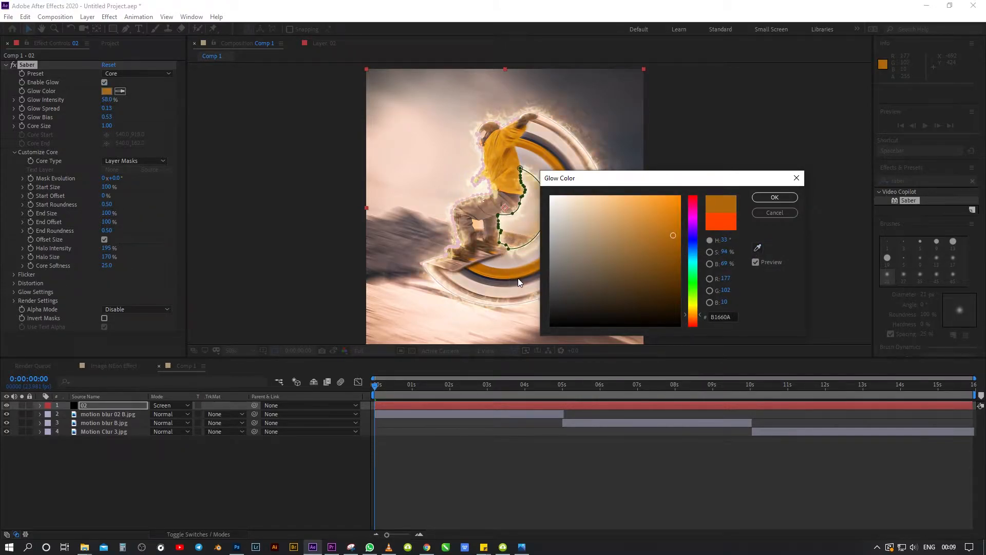
left_click(672, 215)
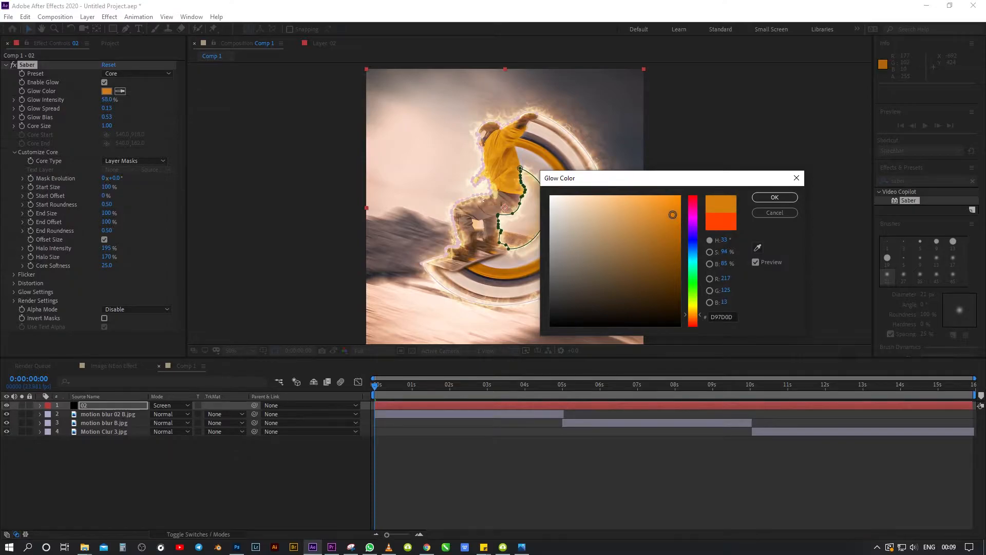
left_click(775, 197)
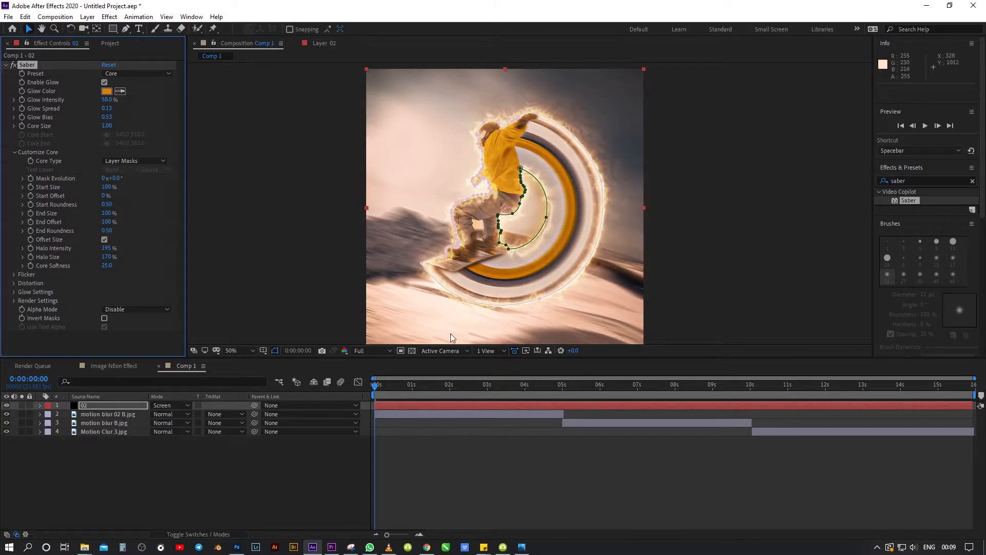
Step: Set Saber's glow intensity to 41%, glow spread to 0.12, glow bias to 0.59 and core size to 1.20
left_click_drag(381, 389, 360, 415)
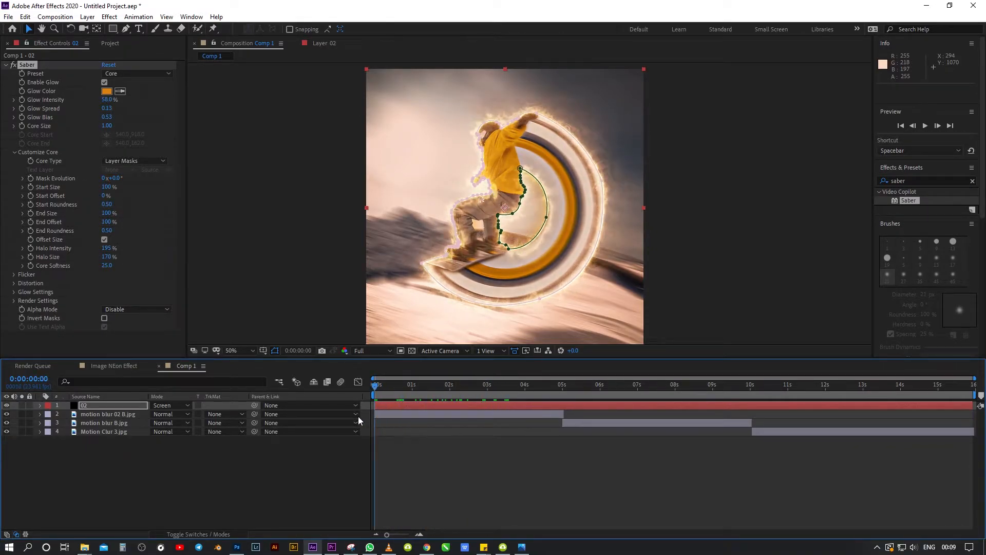
left_click_drag(106, 99, 94, 100)
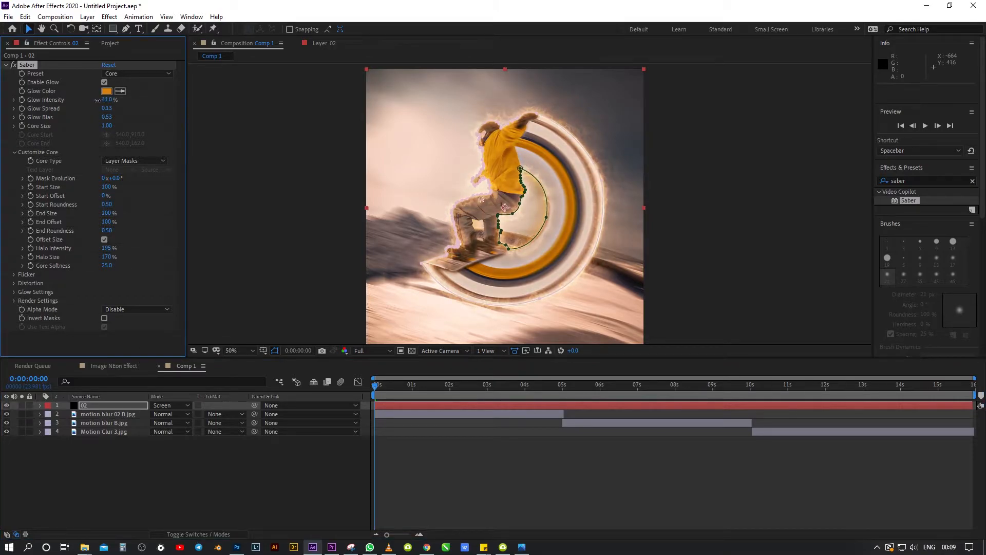
mouse_move(107, 109)
left_mouse_down()
mouse_move(119, 108)
mouse_move(109, 108)
mouse_move(108, 125)
left_mouse_up()
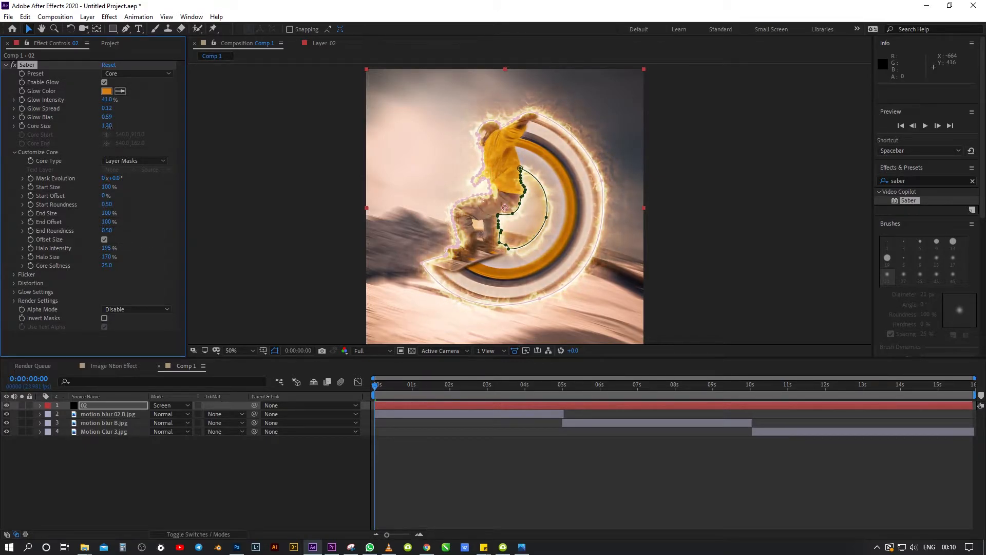
Step: Try the Mask Core alpha mode for Saber and settle on Mask Glow
left_click(133, 309)
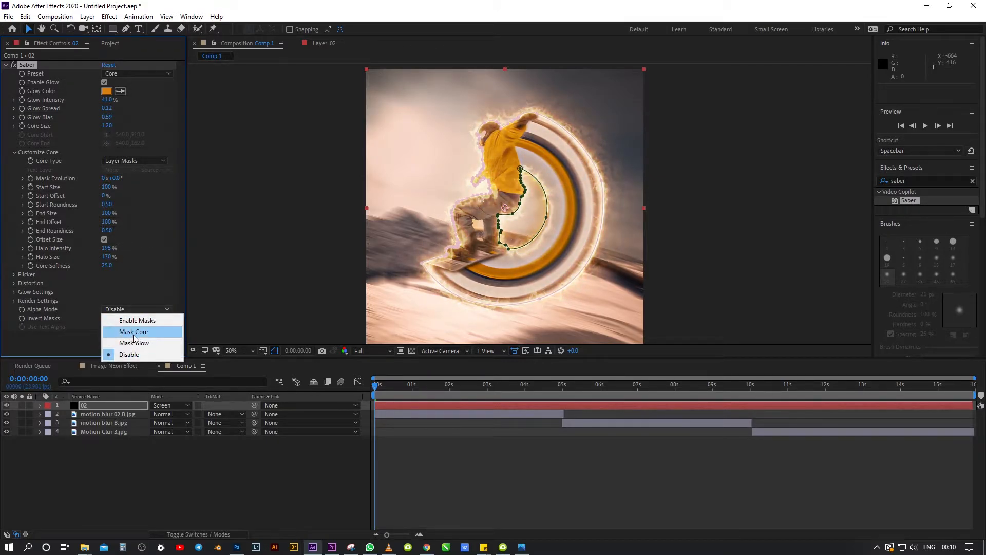
left_click(135, 330)
left_click(134, 310)
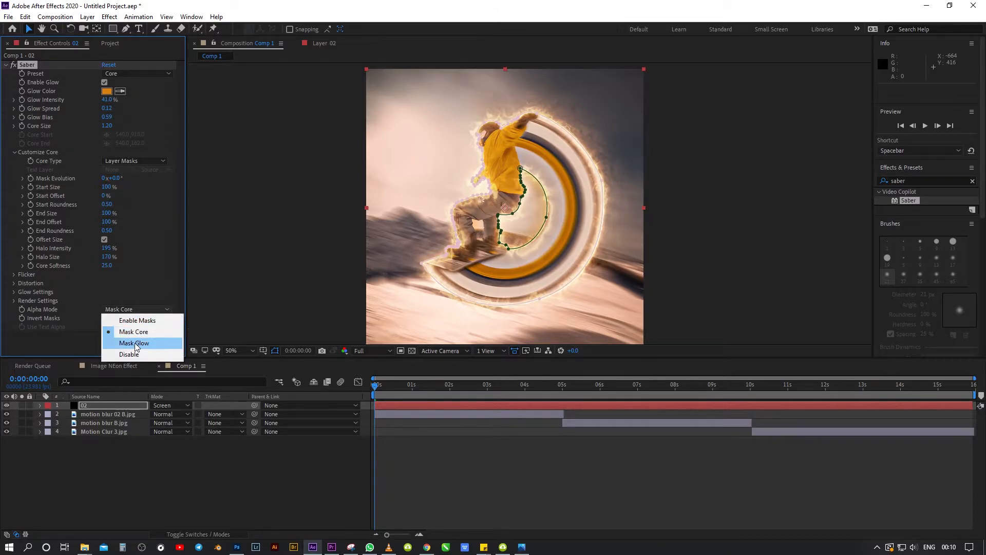
left_click(131, 341)
Step: Try inverting the masks with the Mask Core and Mask Glow alpha modes and a glow intensity of 84%
left_click(105, 319)
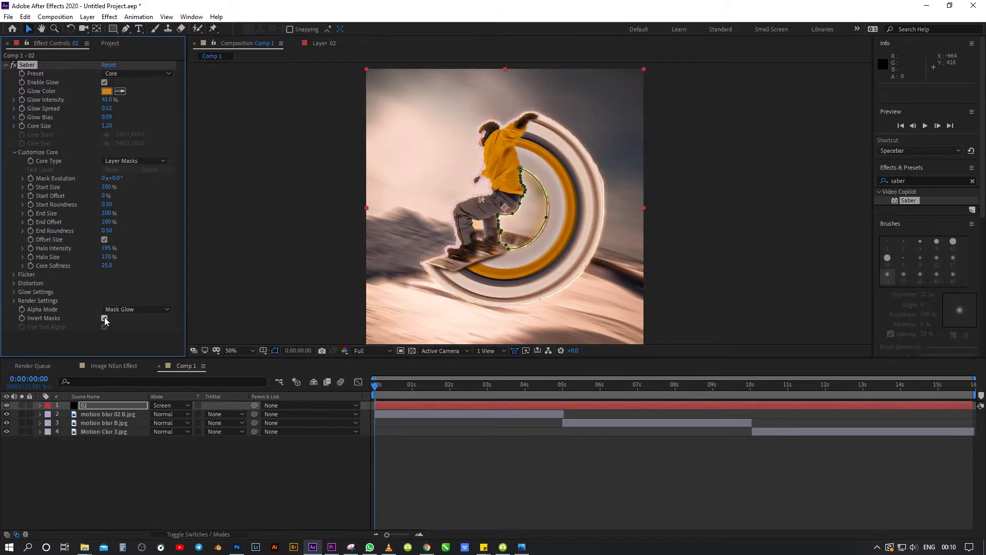
left_click(132, 309)
left_click(131, 330)
left_click(139, 311)
left_click(132, 341)
scroll(504, 232, "up", 2)
left_click_drag(107, 99, 132, 101)
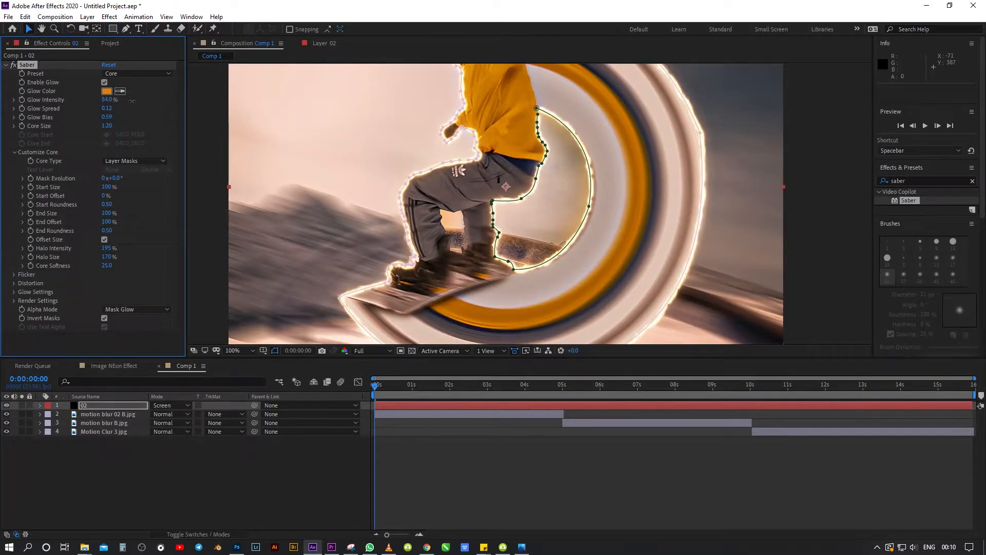
left_click(135, 309)
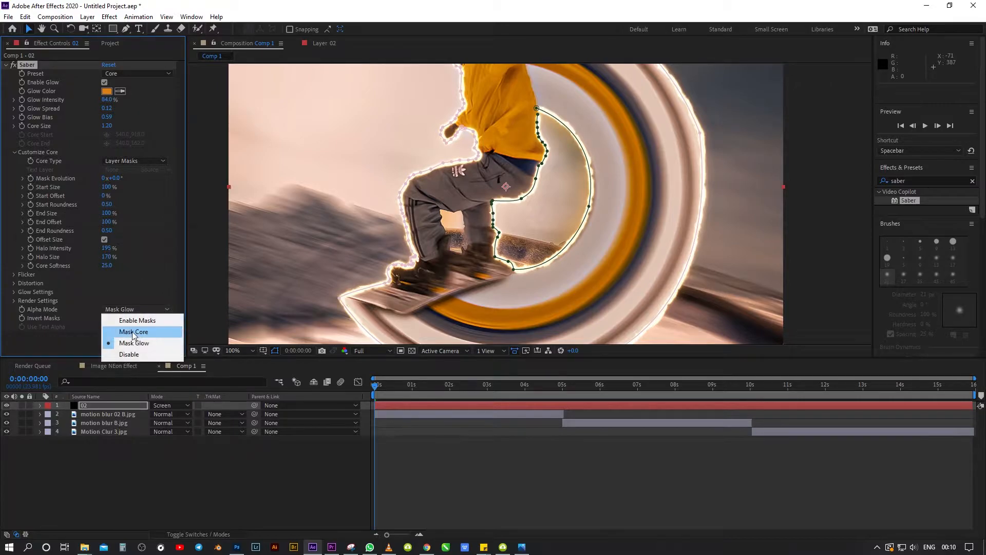
left_click(132, 332)
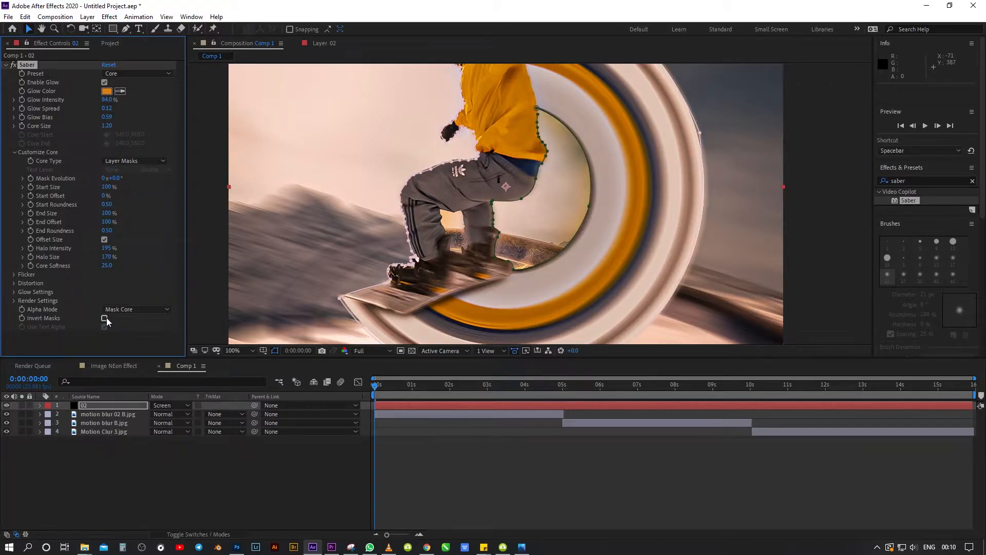
left_click(128, 311)
left_click(134, 343)
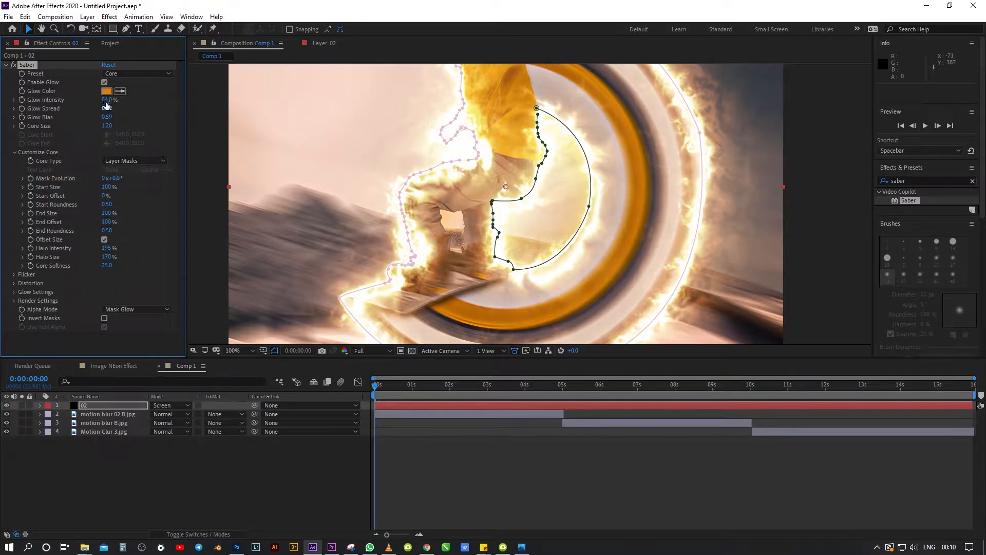
Step: Set Saber's glow intensity to 37% and play the animation while reviewing the detailed glow settings
mouse_move(98, 101)
left_mouse_down()
mouse_move(85, 102)
mouse_move(98, 101)
left_mouse_up()
scroll(399, 229, "down", 1)
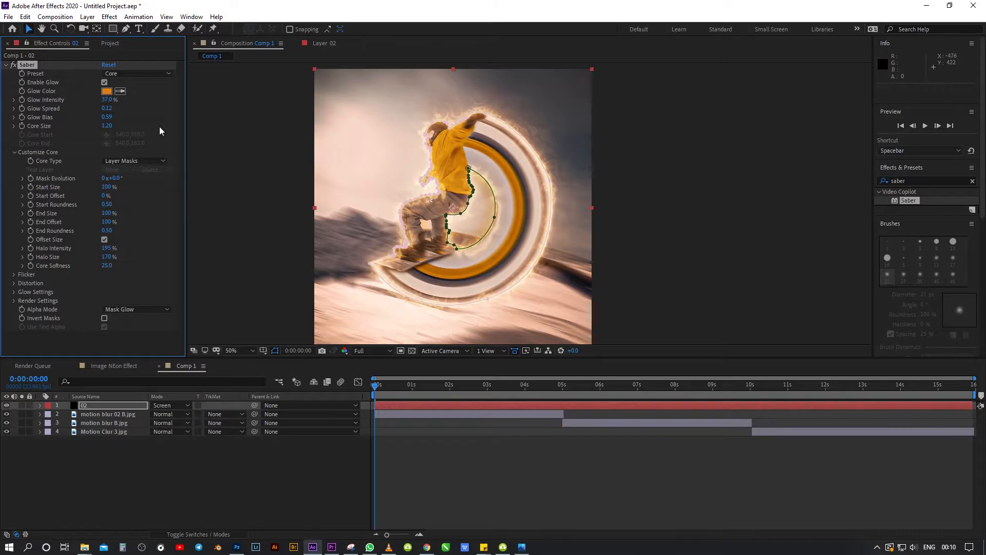
left_click(290, 218)
key("space")
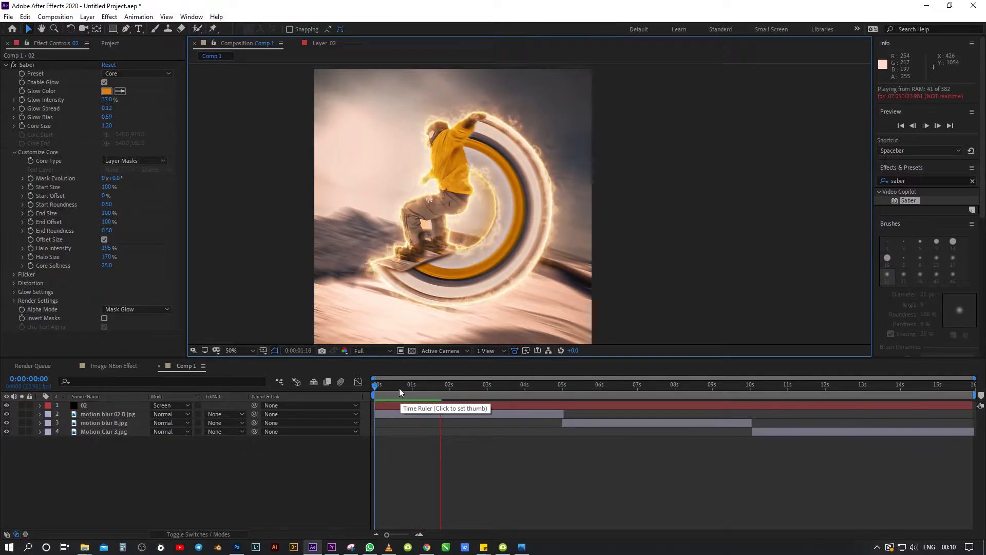
left_click(14, 292)
scroll(69, 294, "down", 2)
scroll(70, 291, "down", 2)
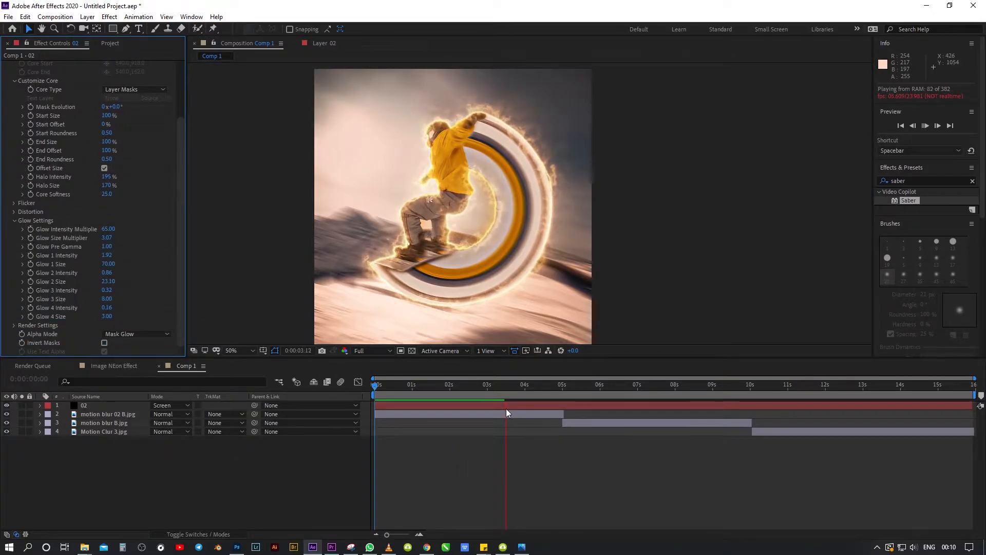
Step: Reveal the Saber properties of the 02 solid in the timeline and add a first Glow Color keyframe shortly before one second
left_click_drag(522, 390, 383, 387)
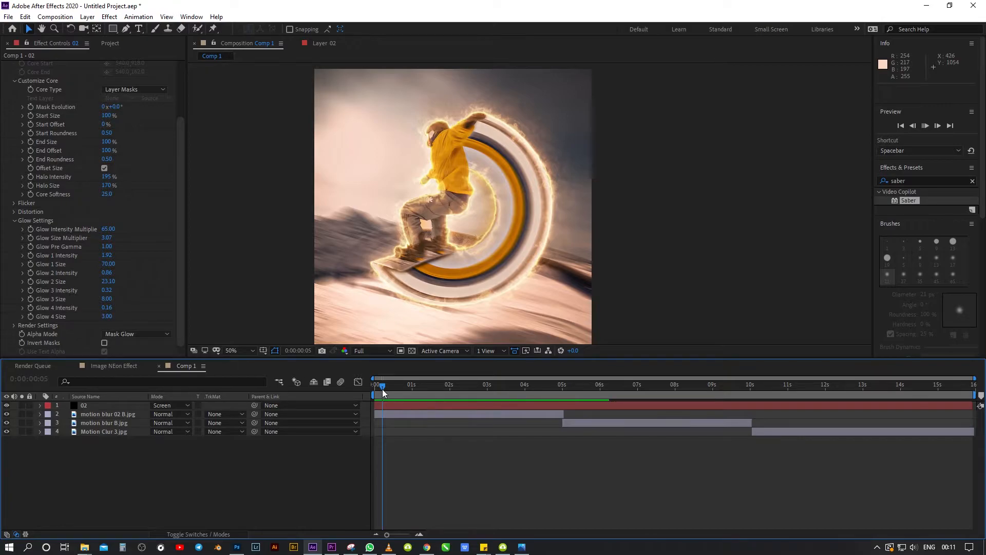
left_click(40, 405)
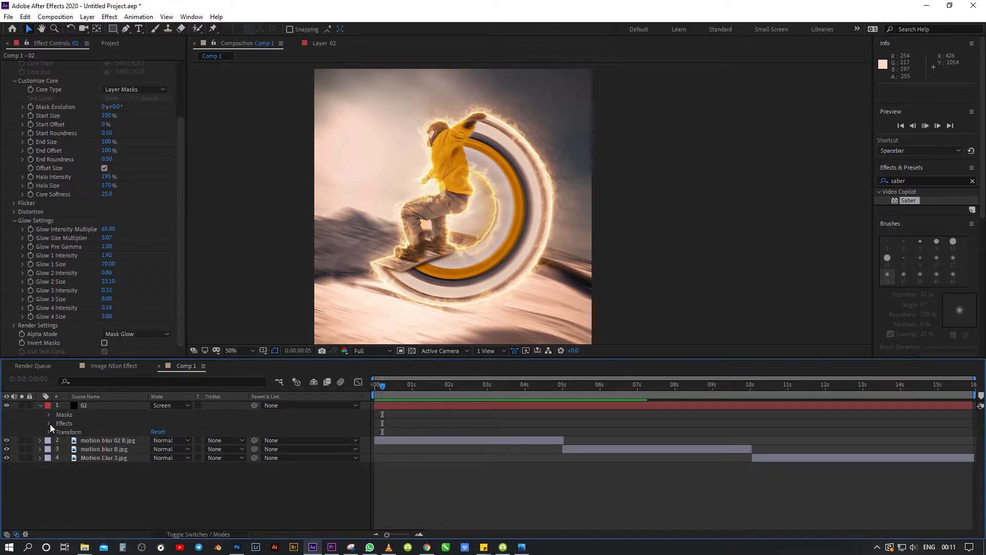
left_click(57, 432)
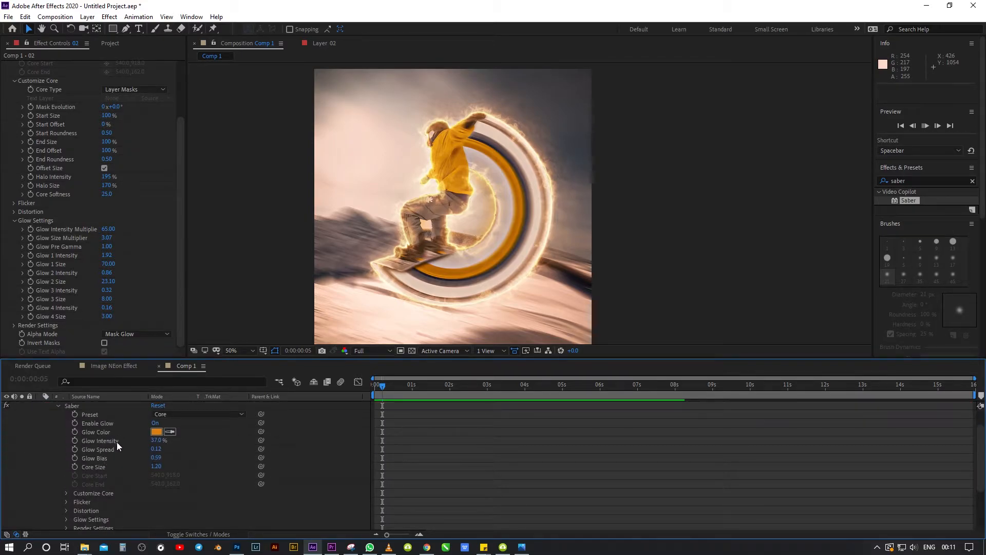
left_click_drag(384, 384, 411, 386)
left_click(78, 432)
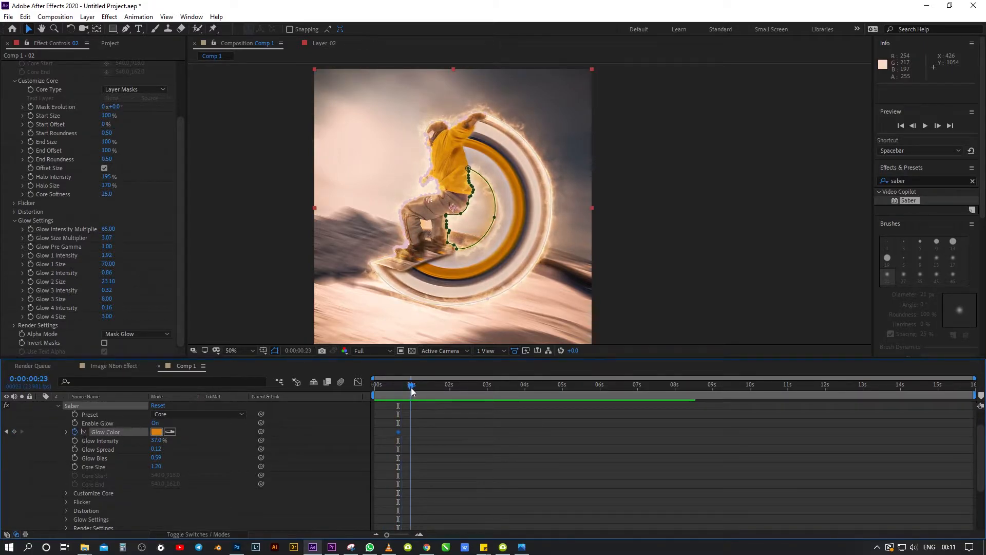
Step: Keyframe the glow color at 0:00:00:23 to pale pink E0B7A6, sampled from the image
left_click(156, 432)
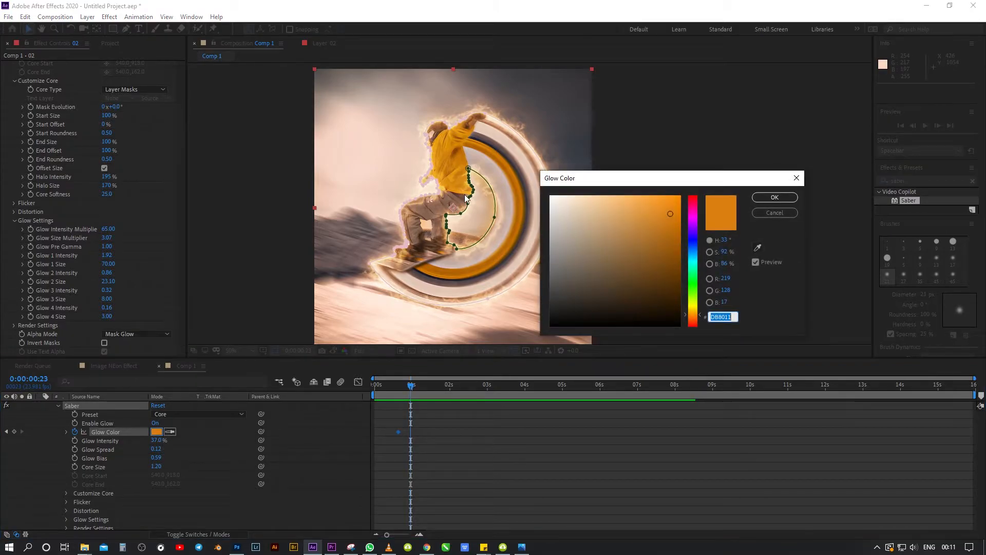
left_click(757, 247)
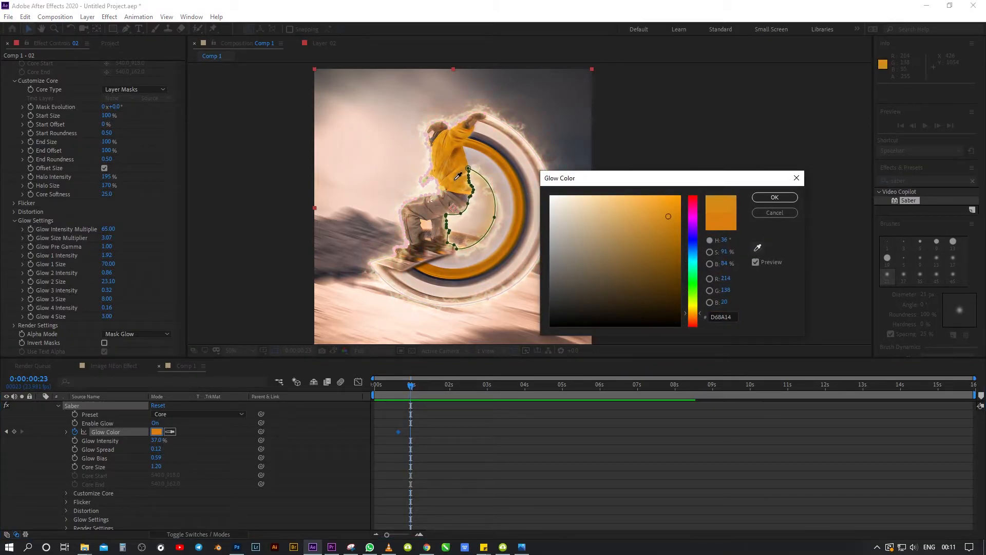
left_click(433, 132)
left_click(775, 197)
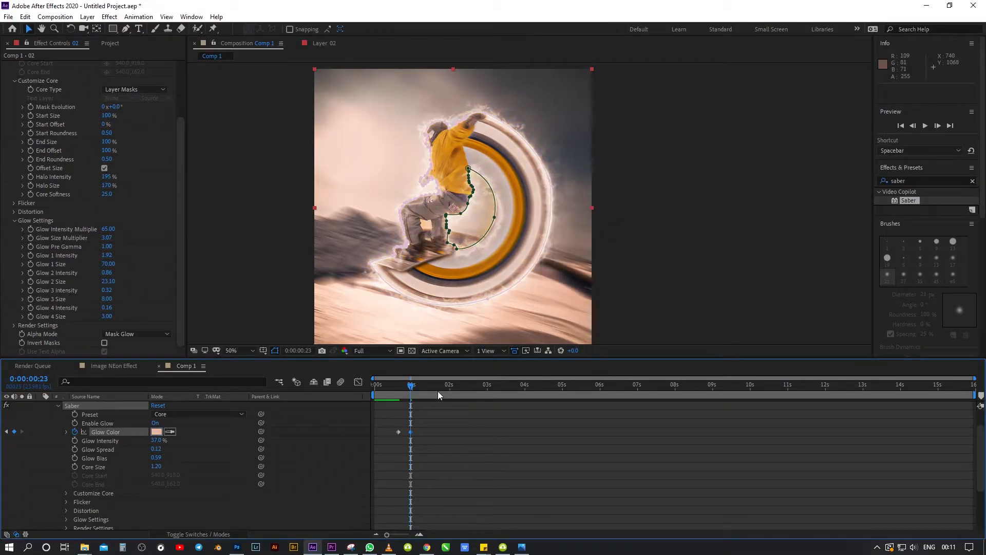
Step: Keyframe the glow color at 0:00:02:04 to orange C6730D, brightened from a color sampled in the orange arc
left_click_drag(407, 383, 455, 381)
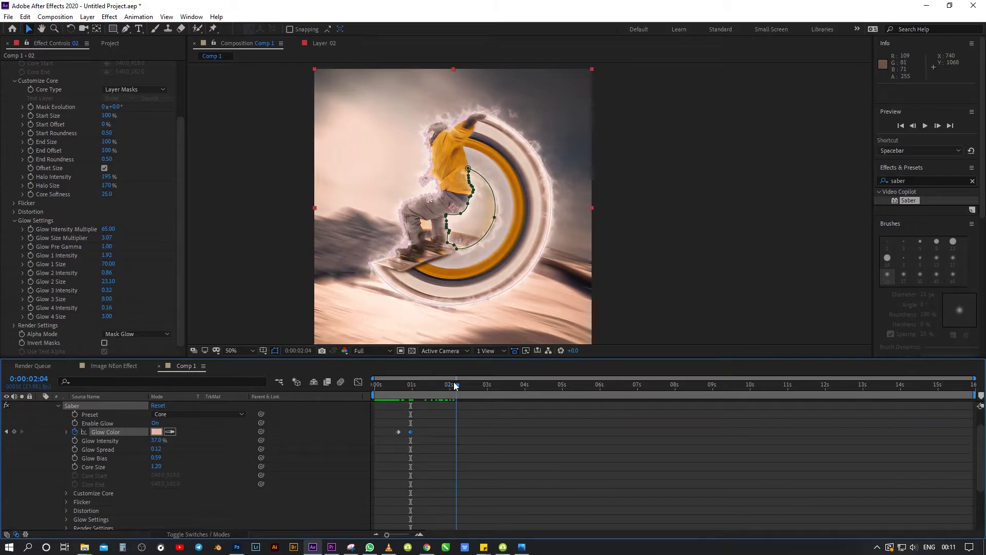
left_click(156, 432)
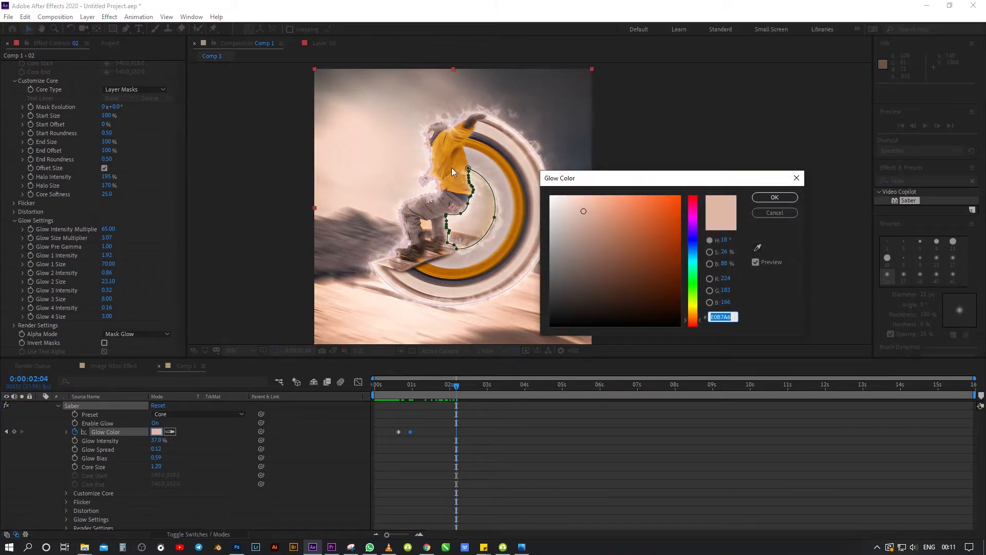
left_click(757, 248)
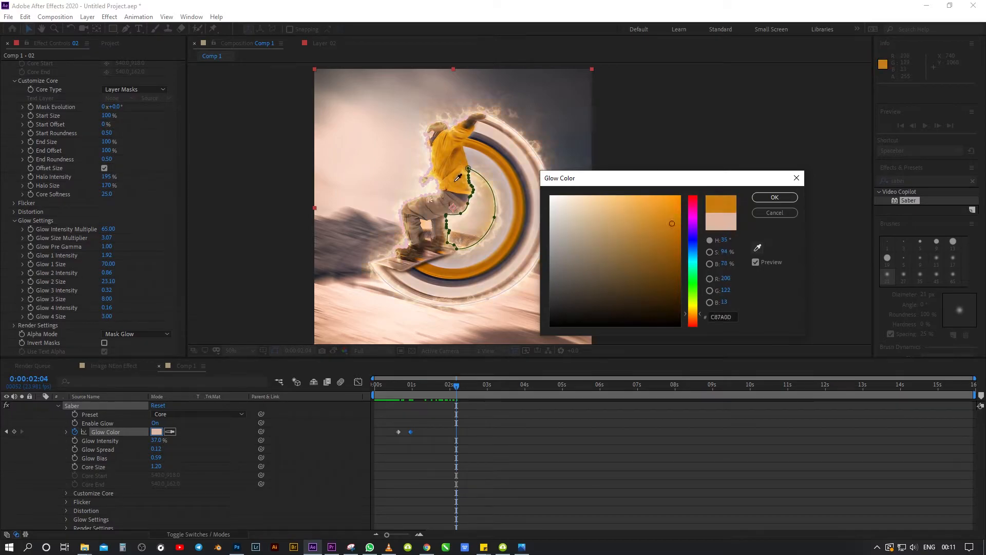
left_click(461, 267)
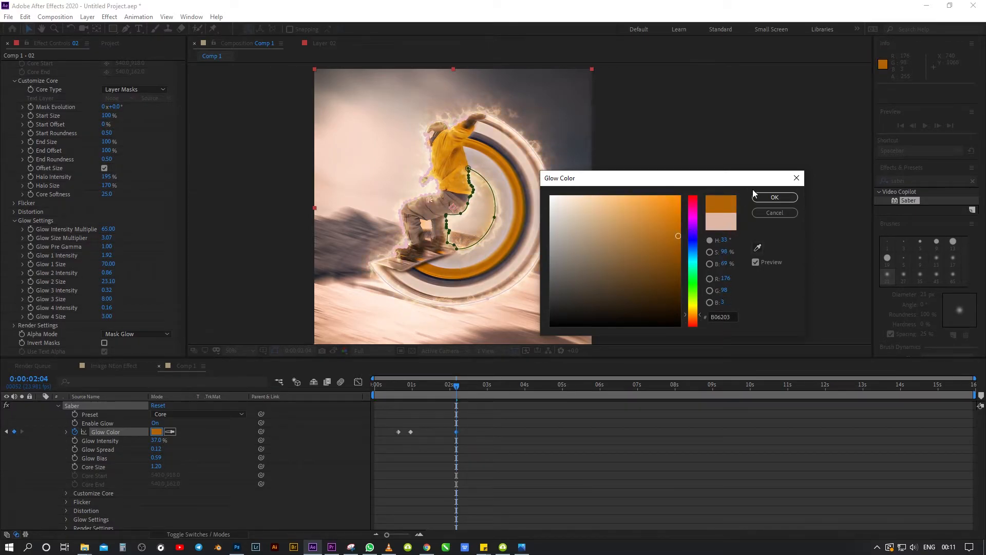
left_click(672, 224)
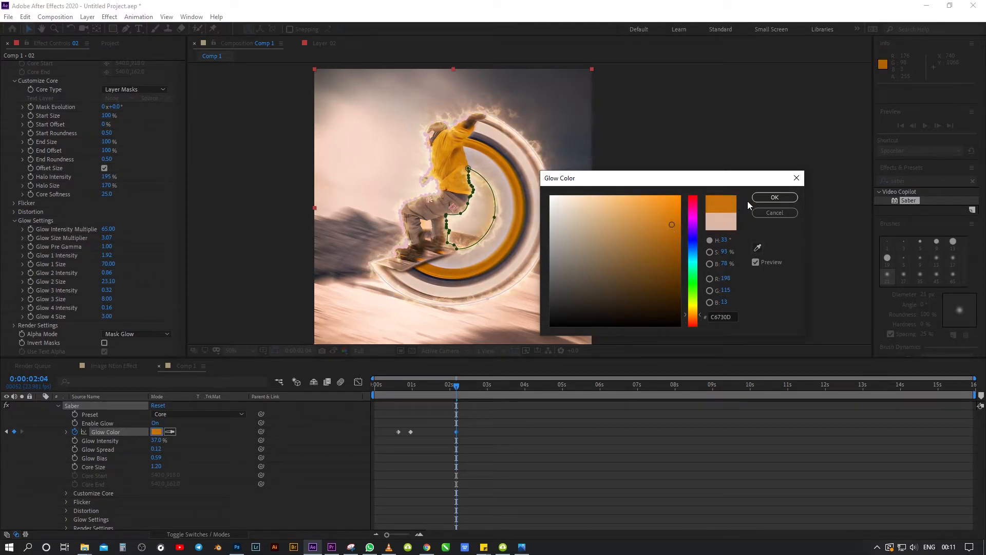
left_click(774, 197)
Step: Keyframe the glow color at 0:00:03:03 to pale pink E7CDC0, sampled from the image background beside the snowboarder
left_click_drag(457, 385, 492, 390)
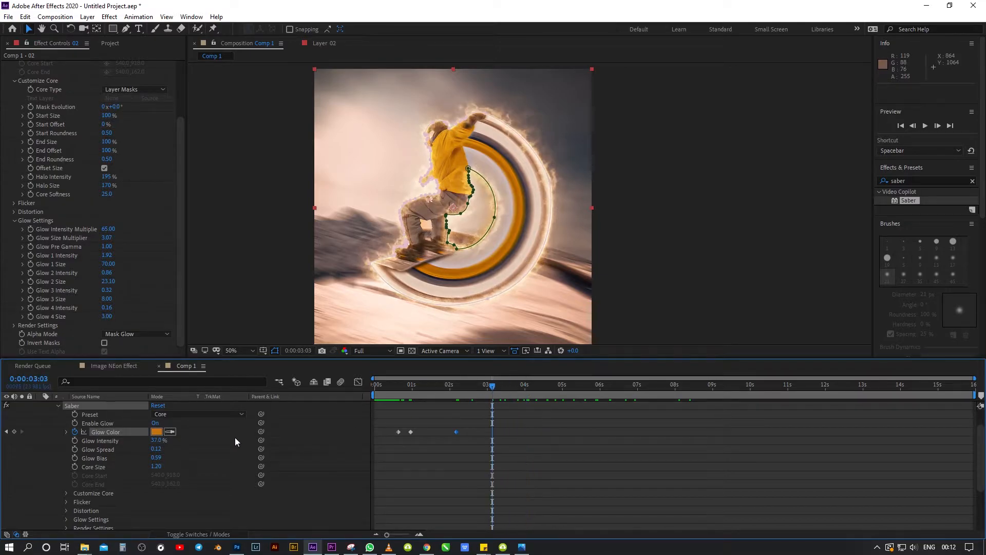
left_click(162, 432)
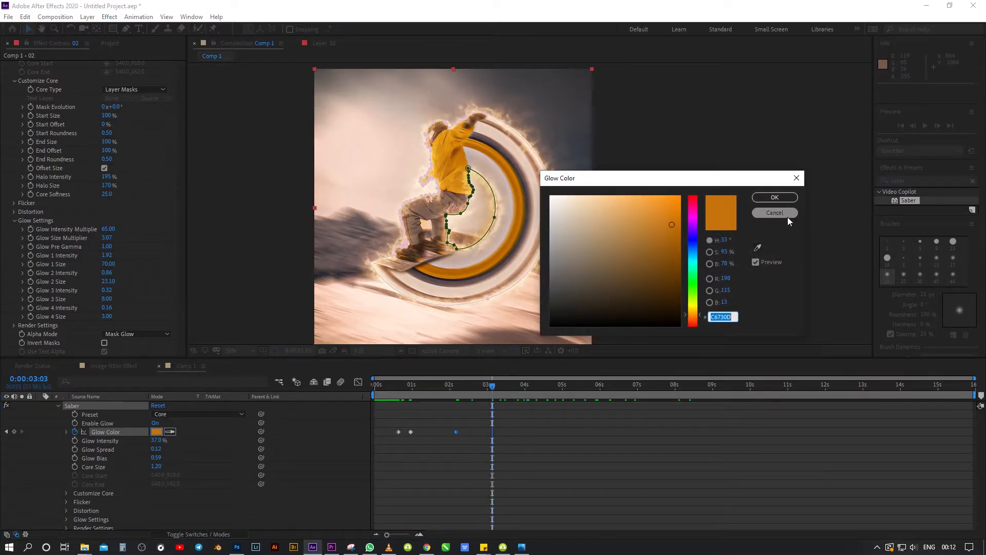
left_click(758, 248)
left_click(405, 194)
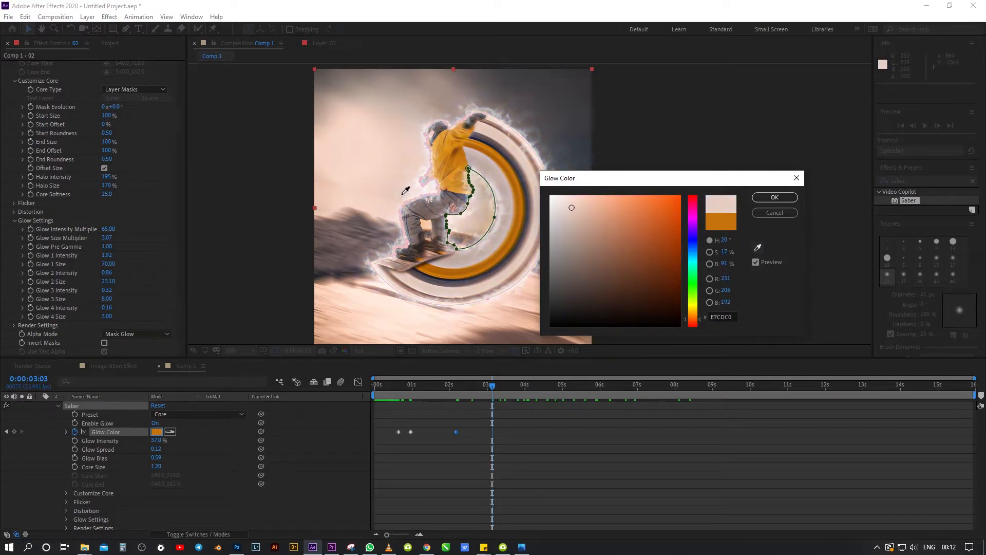
left_click(770, 198)
Step: Keyframe the glow color at 0:00:04:02 to orange CA770D, sampled from the orange arc
left_click_drag(491, 385, 526, 385)
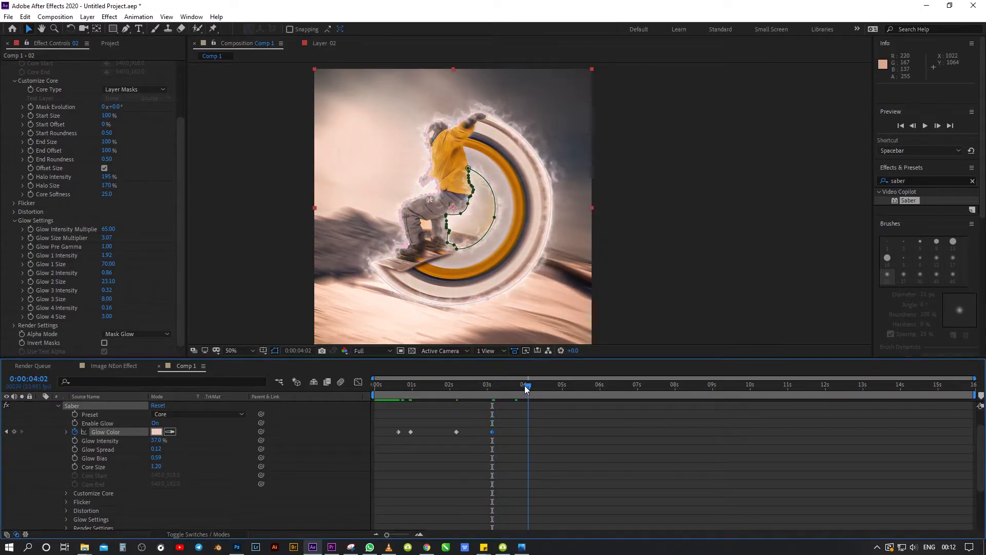
left_click(161, 432)
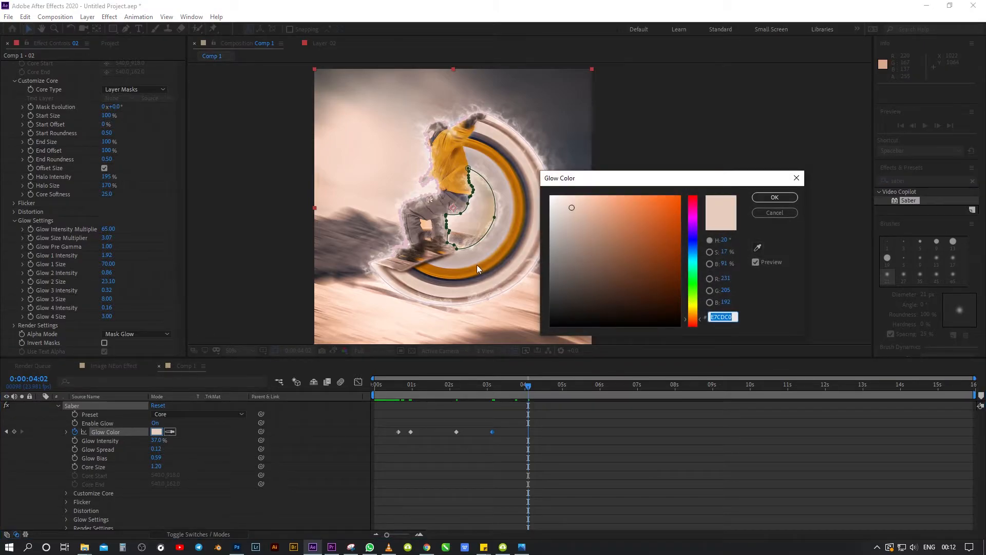
left_click(757, 247)
left_click(459, 270)
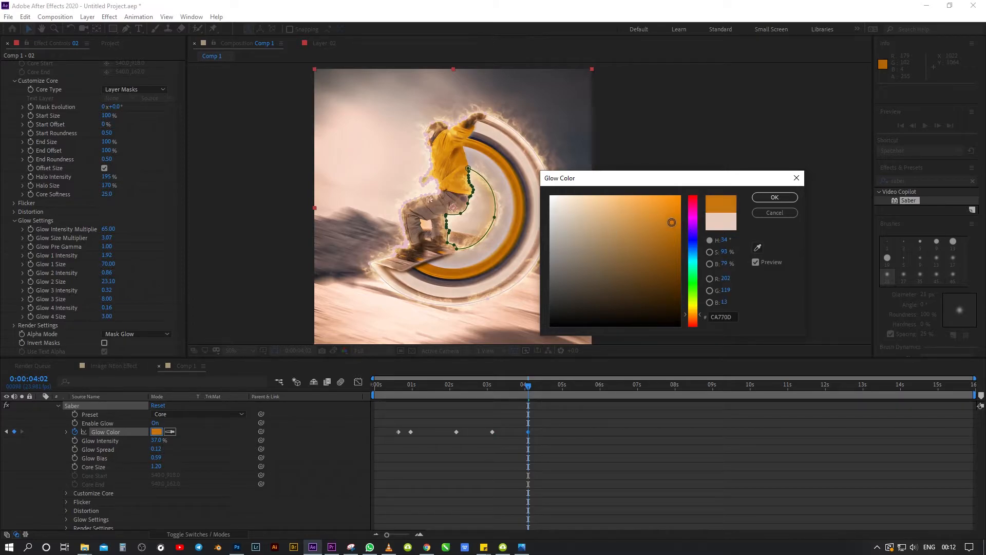
left_click(775, 198)
Step: Keyframe the 02 solid's opacity from 100% at 0:00:04:17 to 0% at 0:00:04:23
left_click_drag(535, 385, 553, 386)
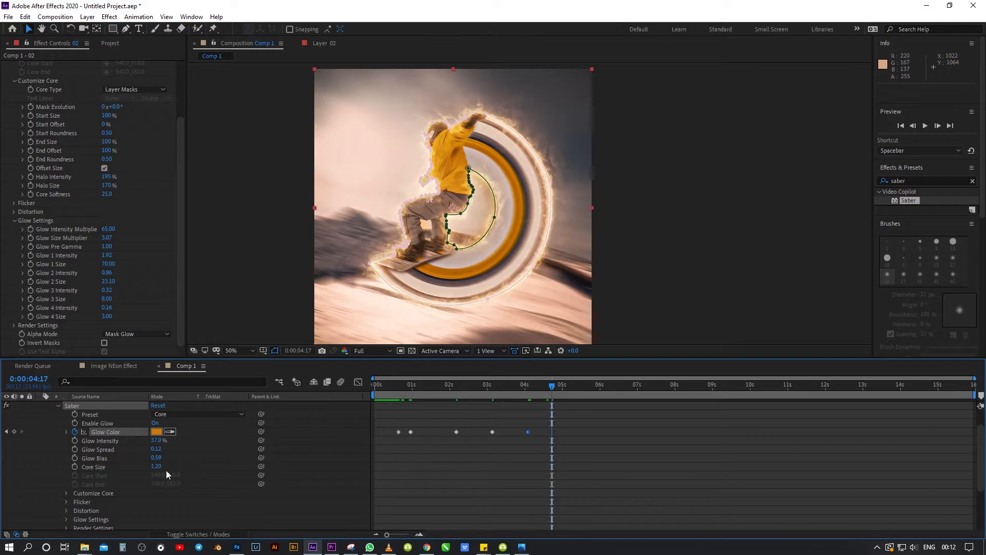
scroll(126, 463, "up", 1)
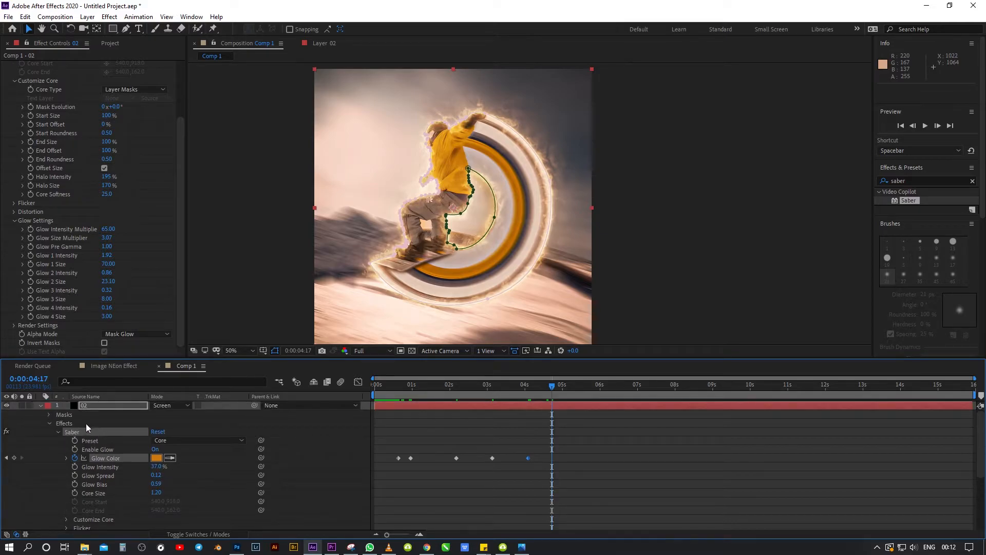
left_click(57, 431)
left_click(49, 415)
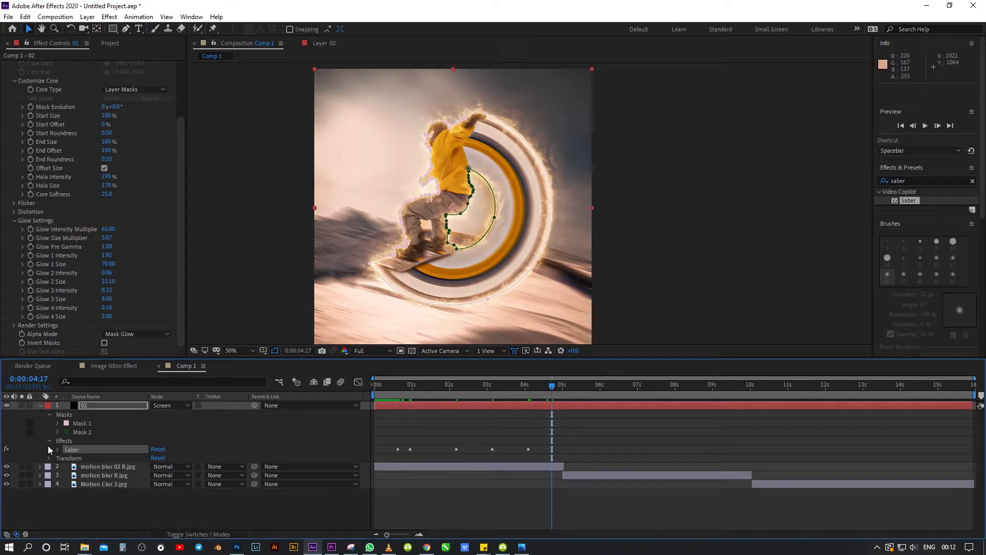
left_click(50, 457)
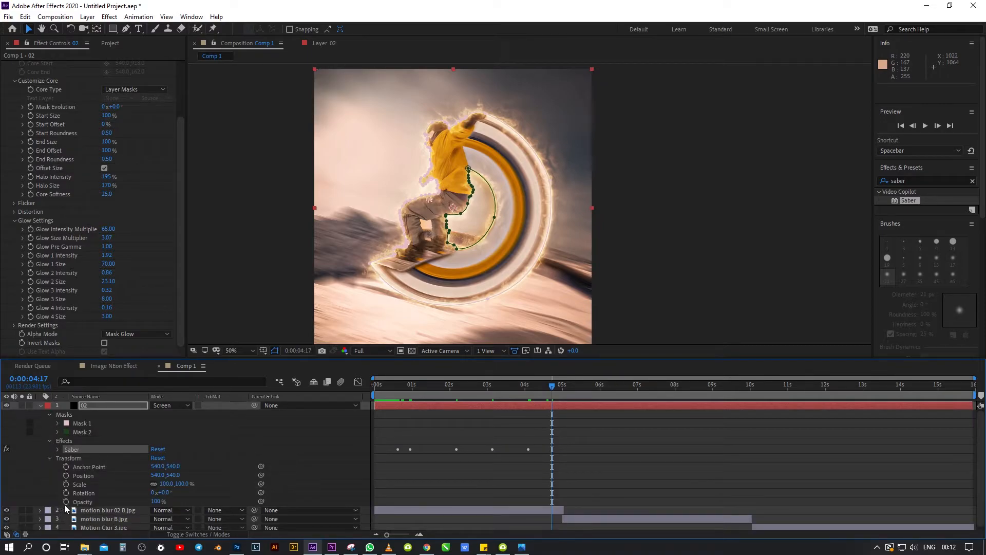
left_click(65, 502)
mouse_move(551, 389)
left_mouse_down()
mouse_move(596, 388)
mouse_move(562, 386)
left_mouse_up()
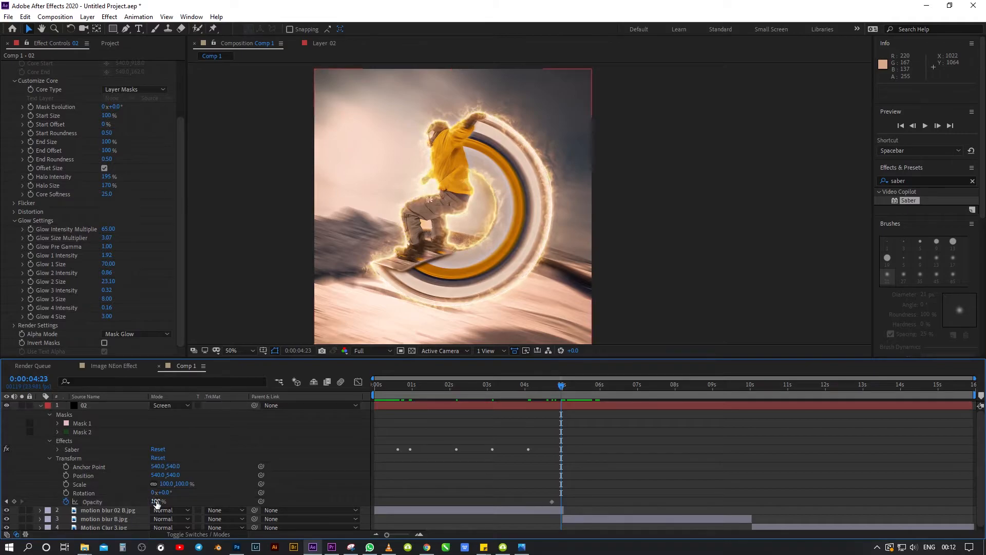
left_click_drag(156, 501, 112, 501)
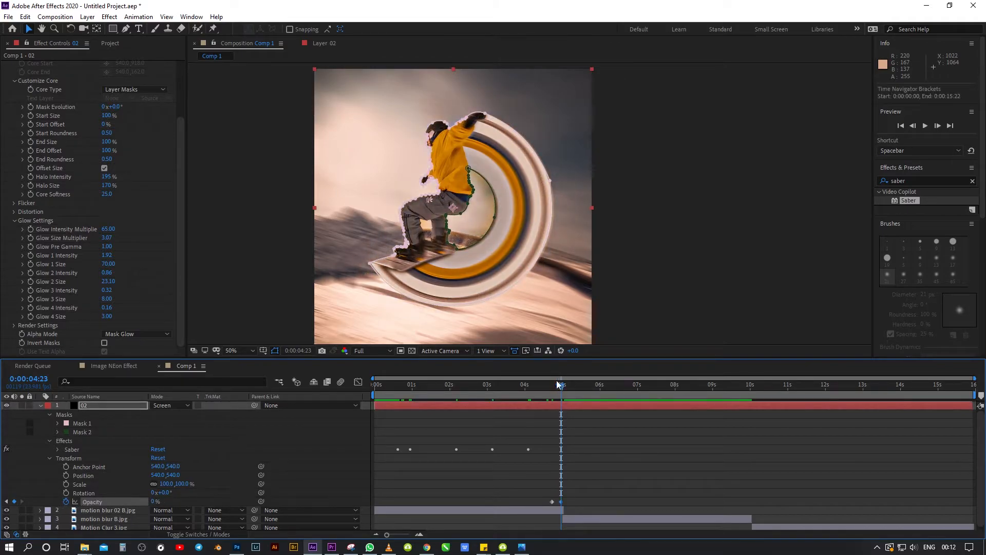
Step: Reveal Saber's Customize Core properties in the timeline and add an End Size keyframe of 100% at 0:00:00:00
left_click_drag(562, 385, 362, 406)
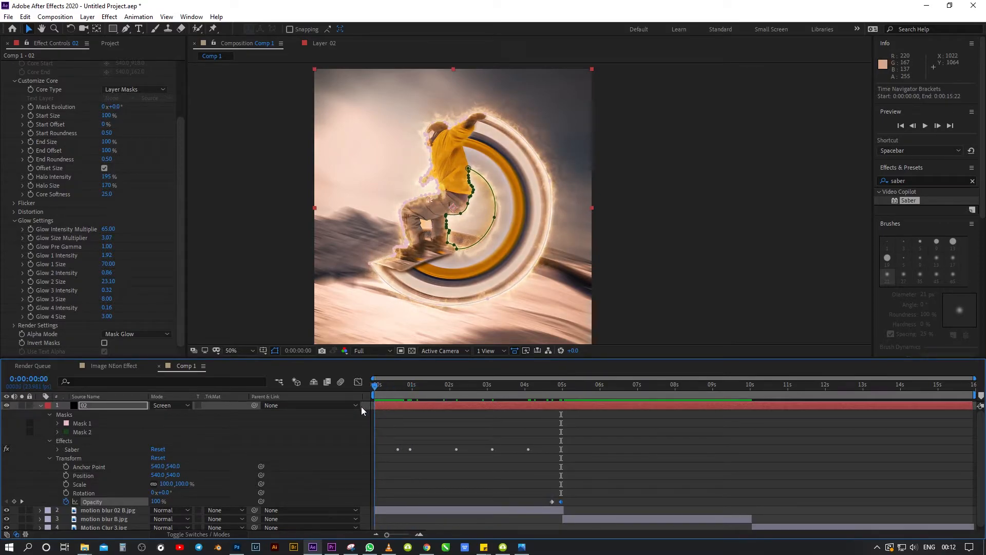
left_click(50, 457)
left_click(49, 441)
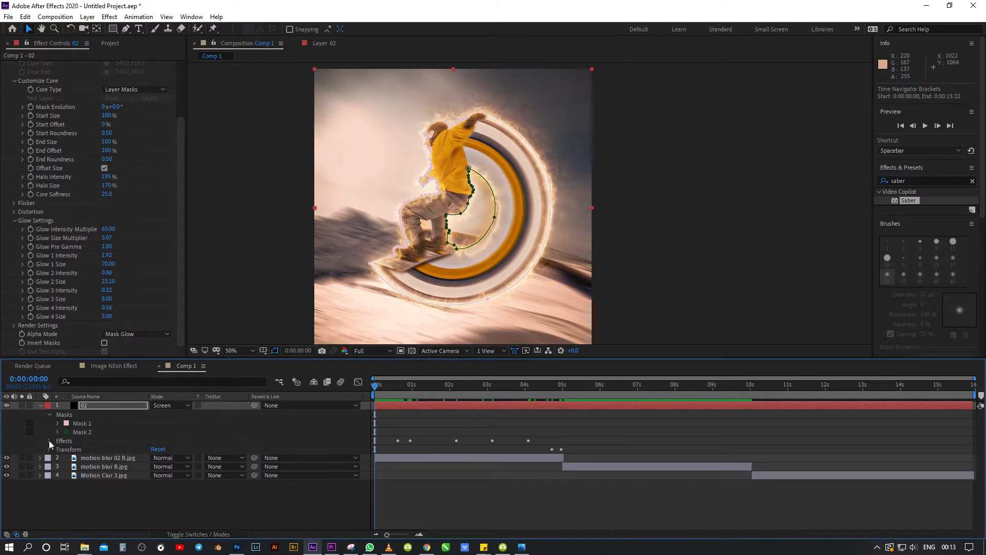
left_click(50, 440)
left_click(58, 450)
scroll(114, 454, "up", 1)
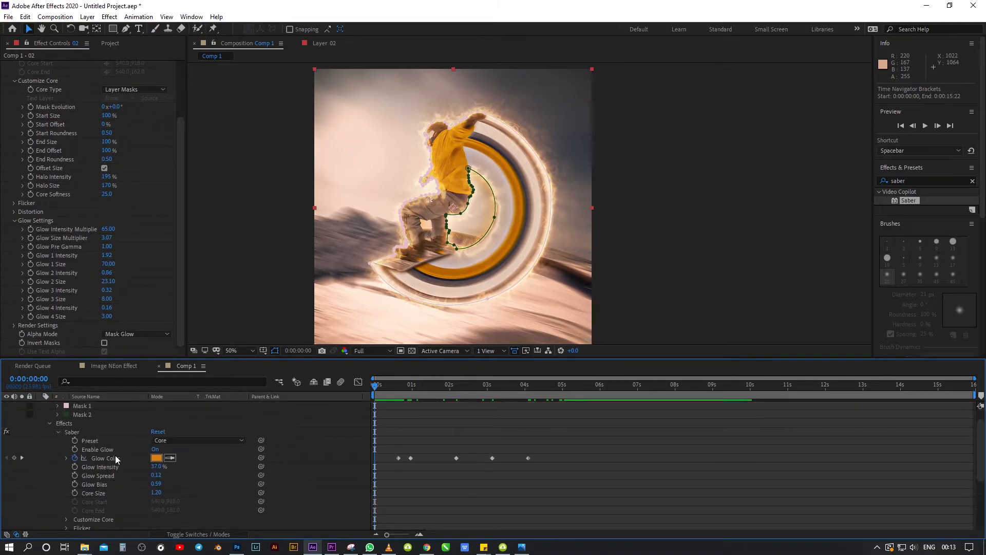
scroll(117, 485, "down", 2)
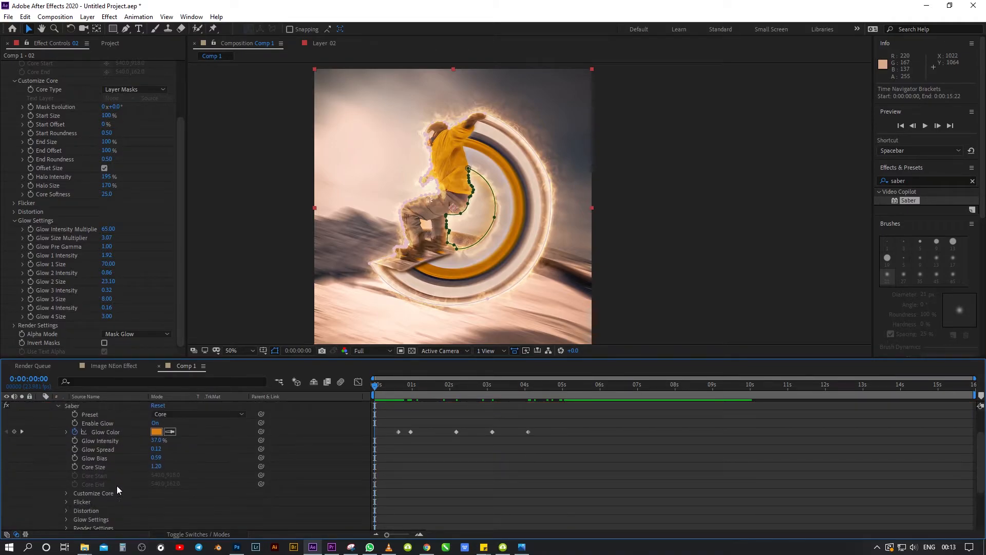
left_click(66, 467)
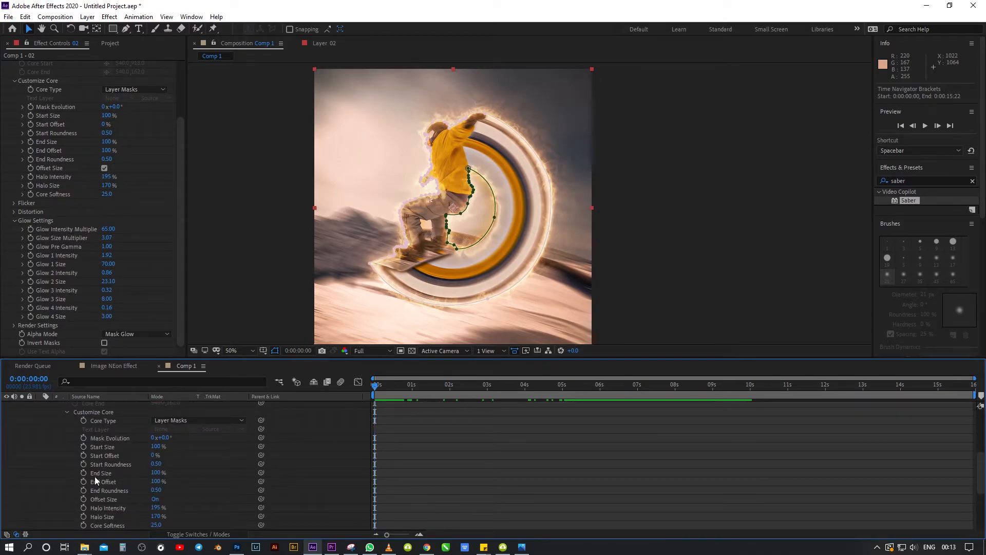
left_click(83, 473)
Step: Keyframe Saber's End Size to 0% at 0:00:01:16 and 41% at 0:00:02:01
left_click_drag(372, 384, 437, 383)
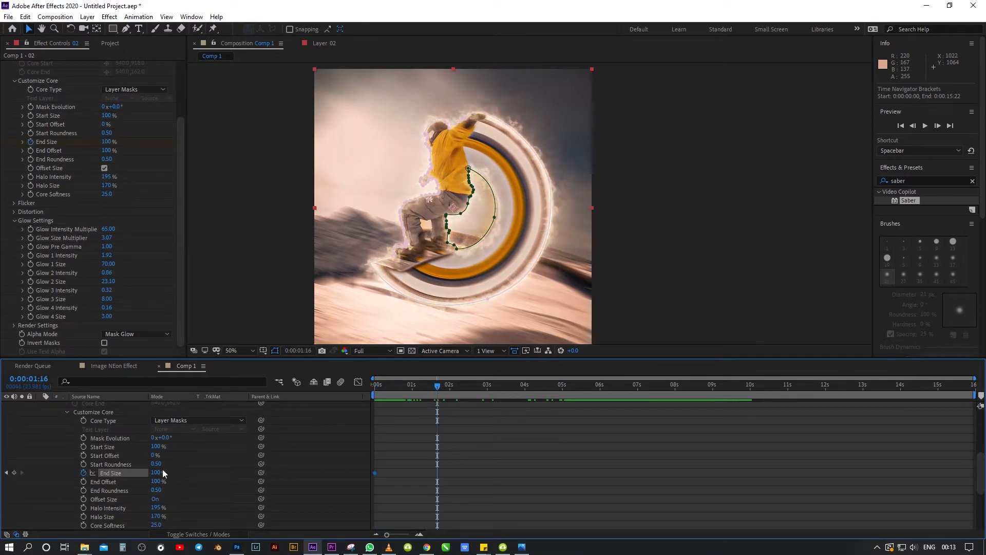
left_click_drag(156, 472, 65, 477)
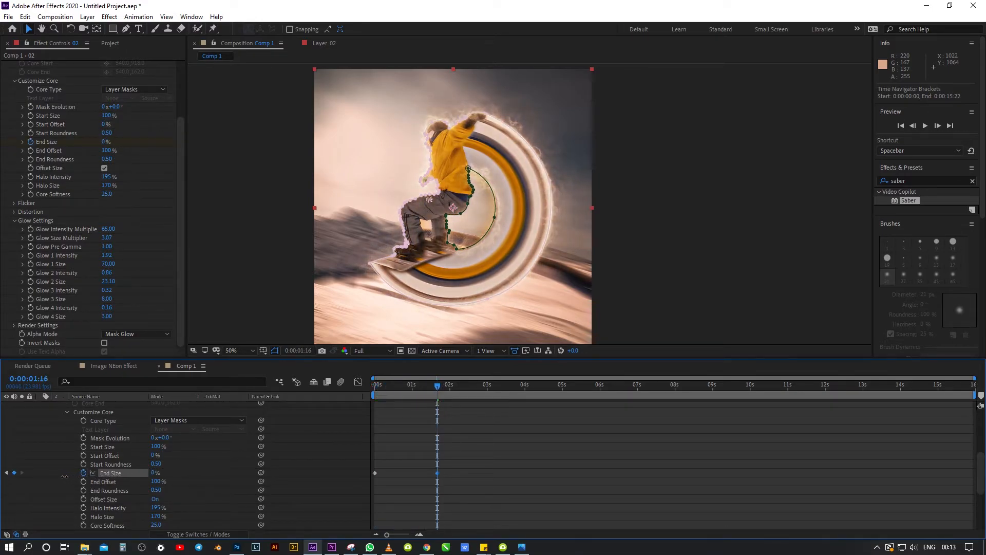
left_click_drag(438, 385, 451, 384)
left_click_drag(154, 472, 172, 472)
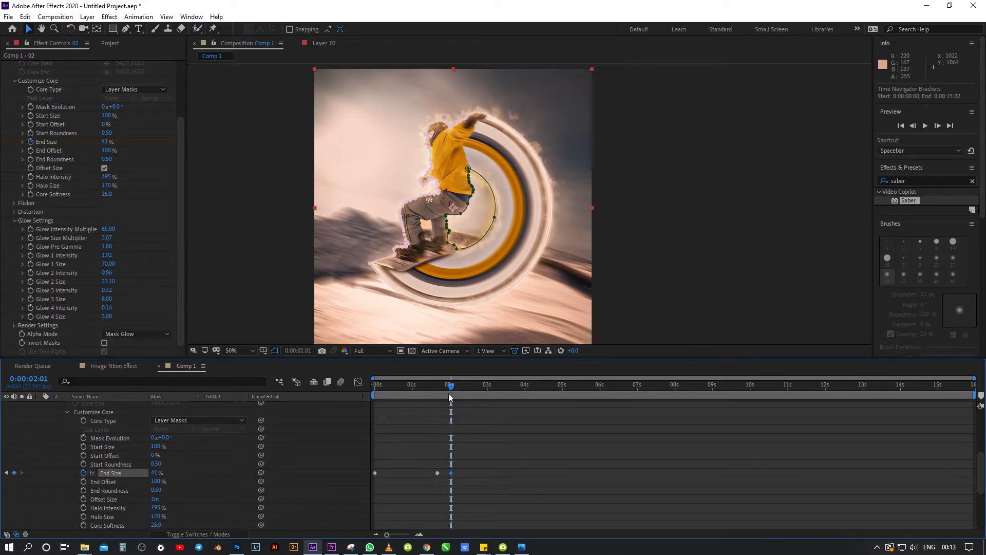
Step: Keyframe Saber's End Size to 169% at 0:00:02:18 and 100% at 0:00:04:10
left_click_drag(452, 385, 477, 385)
left_click_drag(156, 473, 218, 470)
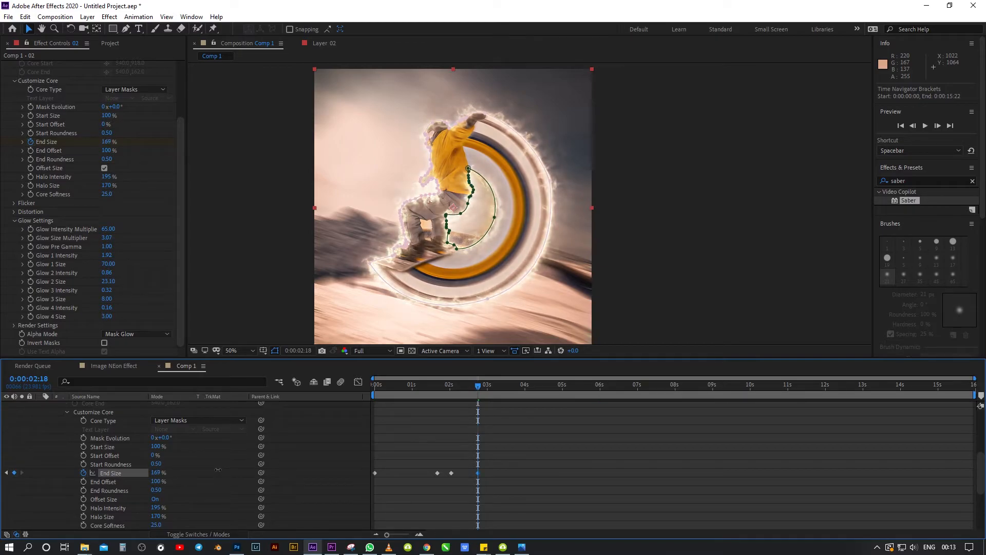
left_click_drag(478, 385, 540, 405)
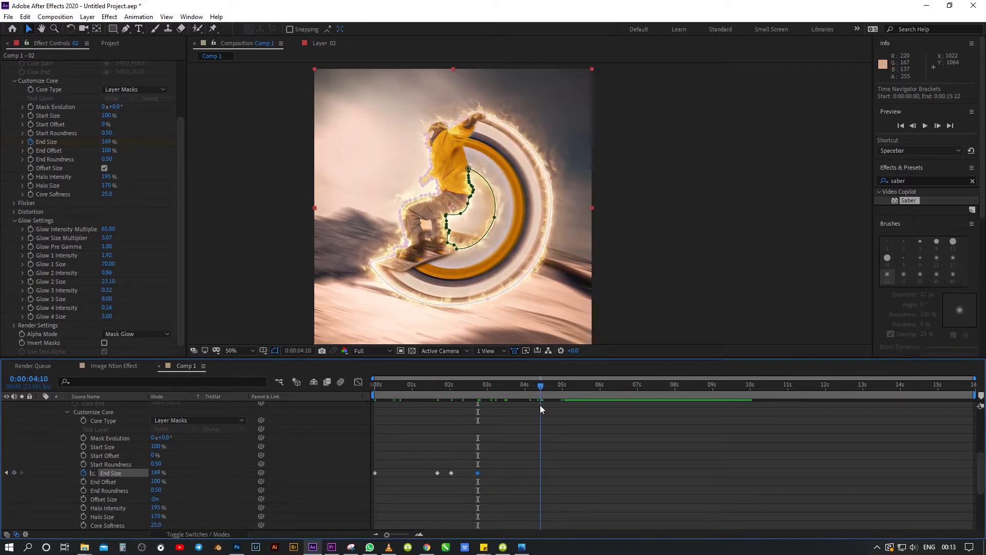
left_click(157, 472)
type("100")
key("Return")
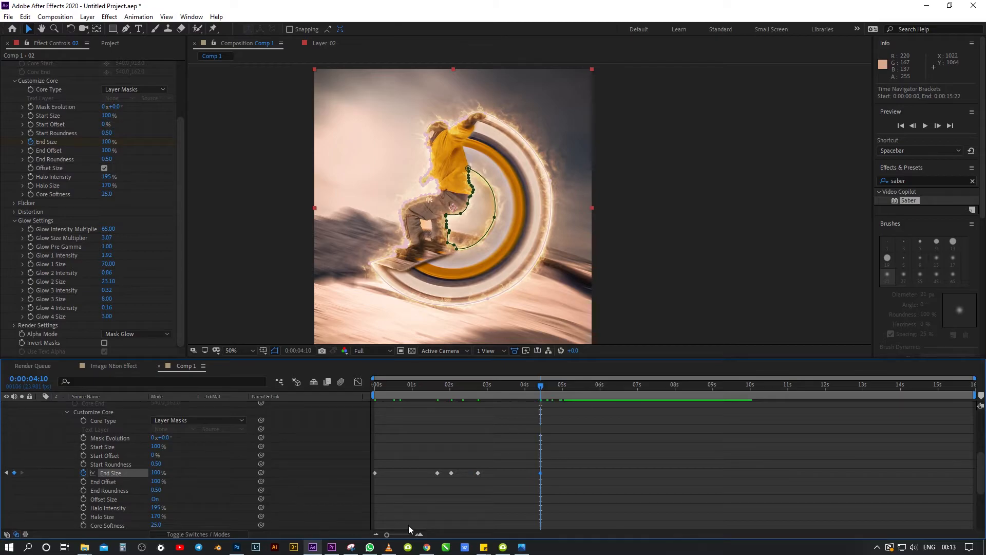
Step: Play the composition from the start and scrub its first second to review the End Size animation
left_click_drag(541, 387, 281, 418)
key("space")
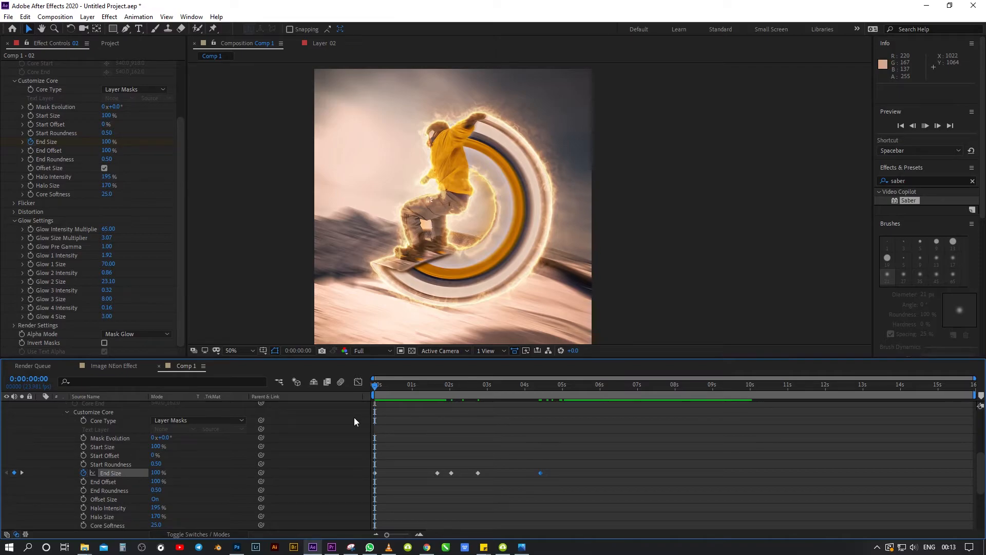
left_click_drag(389, 388, 380, 398)
key("v")
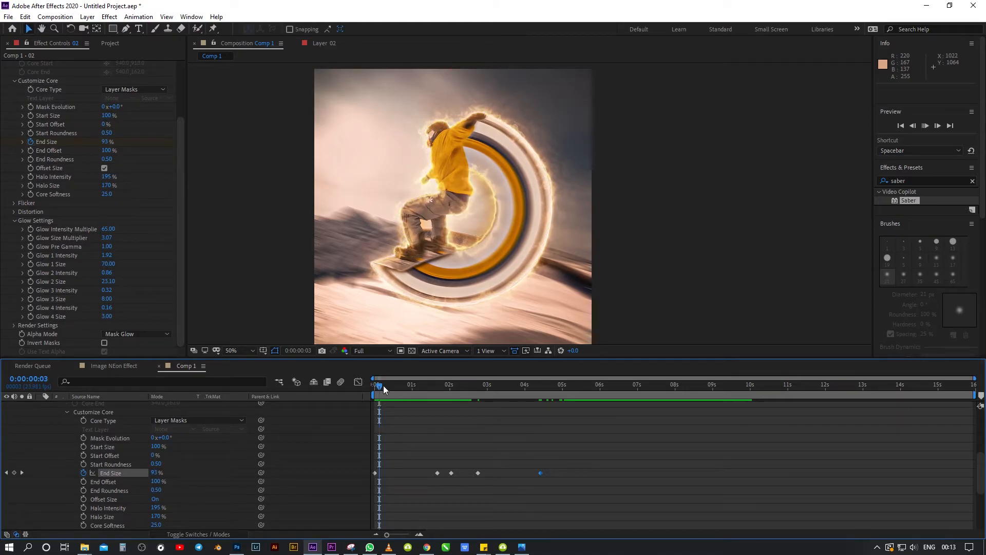
left_click_drag(379, 383, 396, 395)
left_click(292, 280)
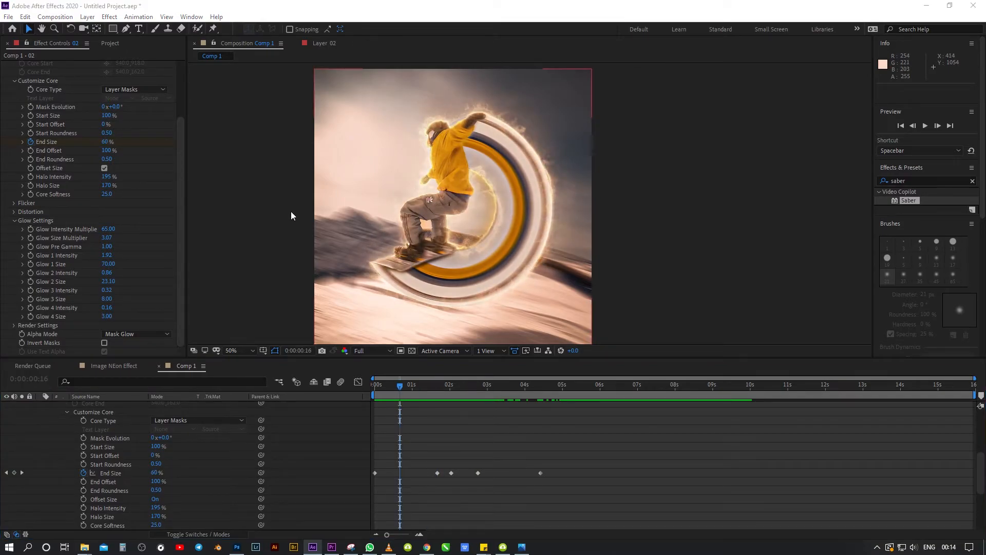
Step: Start saving the project and choose the JPG Images folder inside D:\Photoshop\Mption Blur as its location
key("ctrl+s")
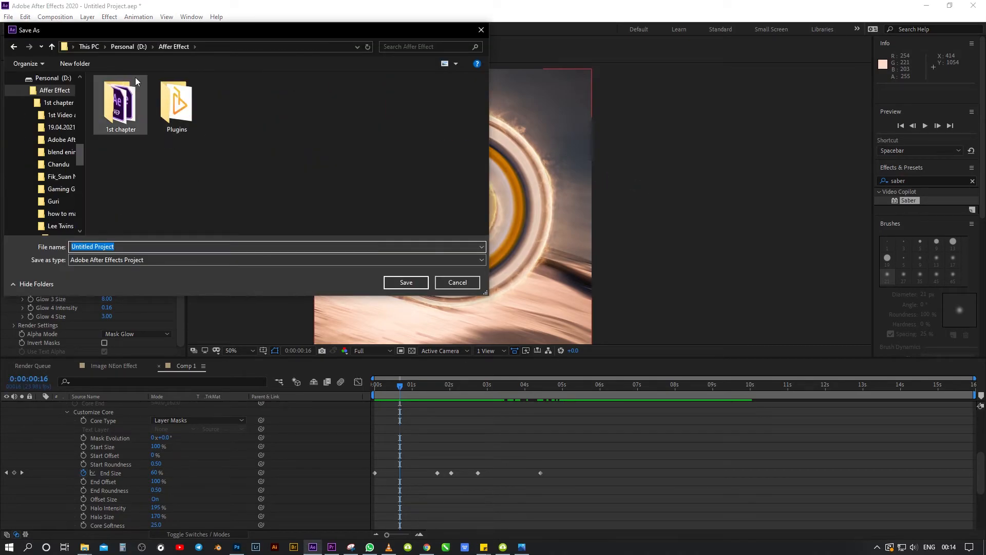
left_click(51, 77)
double_click(230, 165)
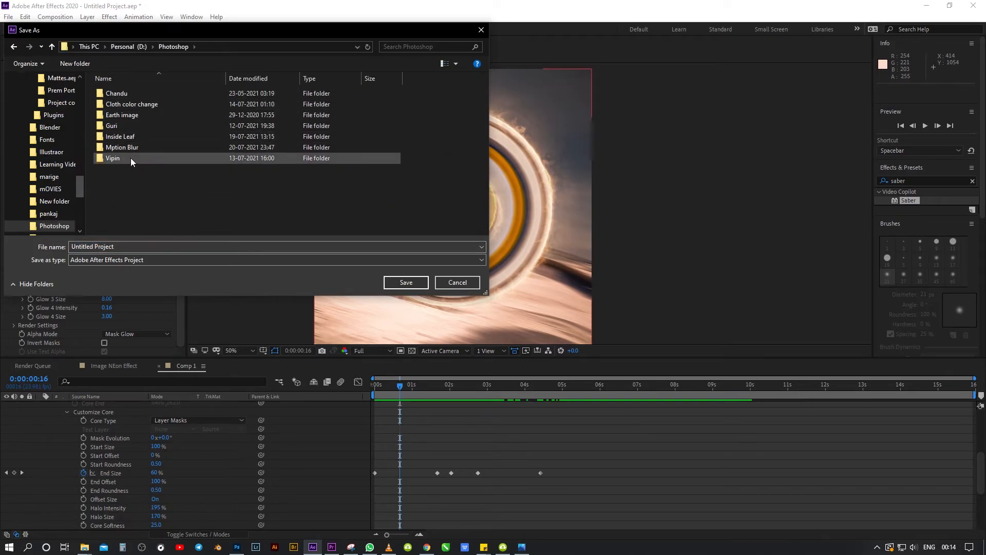
left_click(134, 147)
double_click(134, 148)
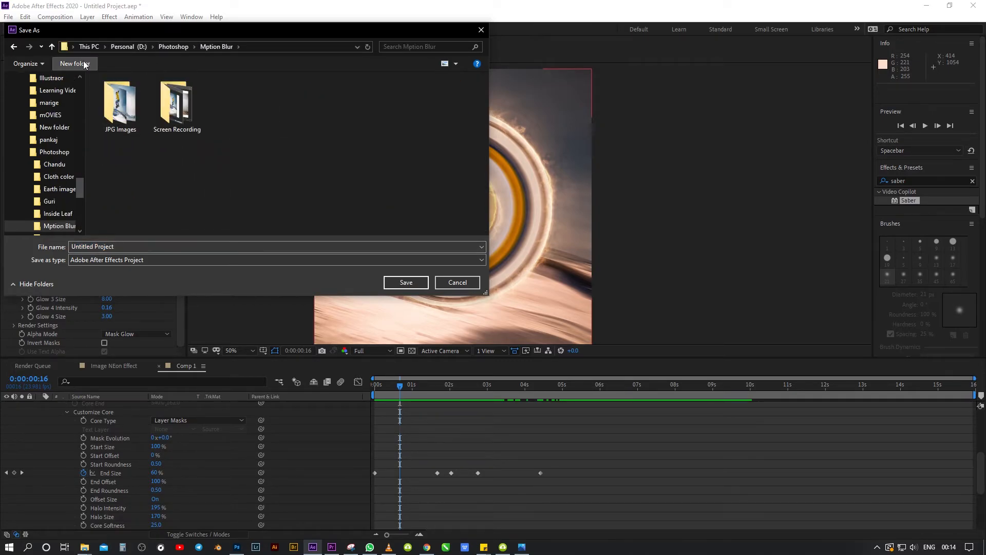
double_click(112, 93)
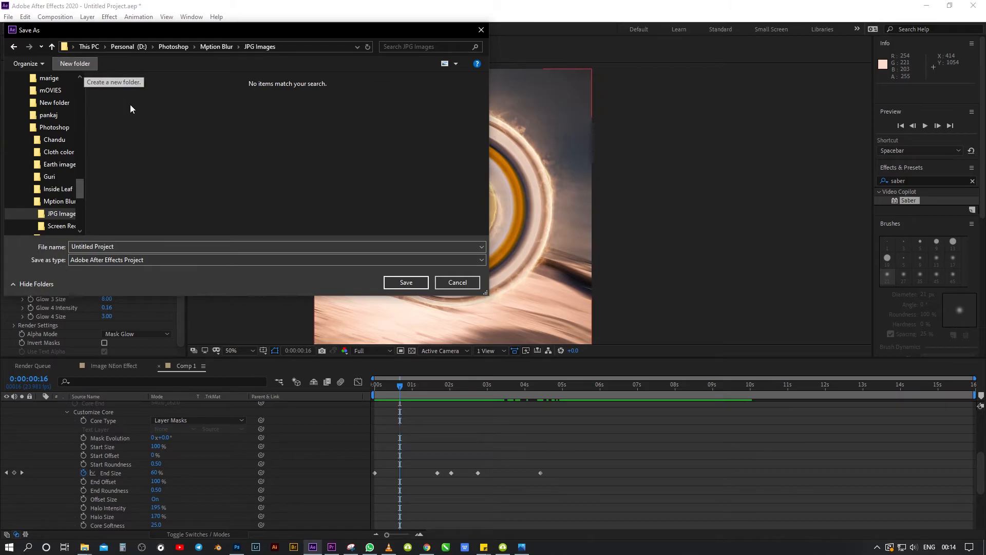
Step: Create a folder named AFter Effect inside JPG Images and save the project in it as Neon art
type("AFter Effect")
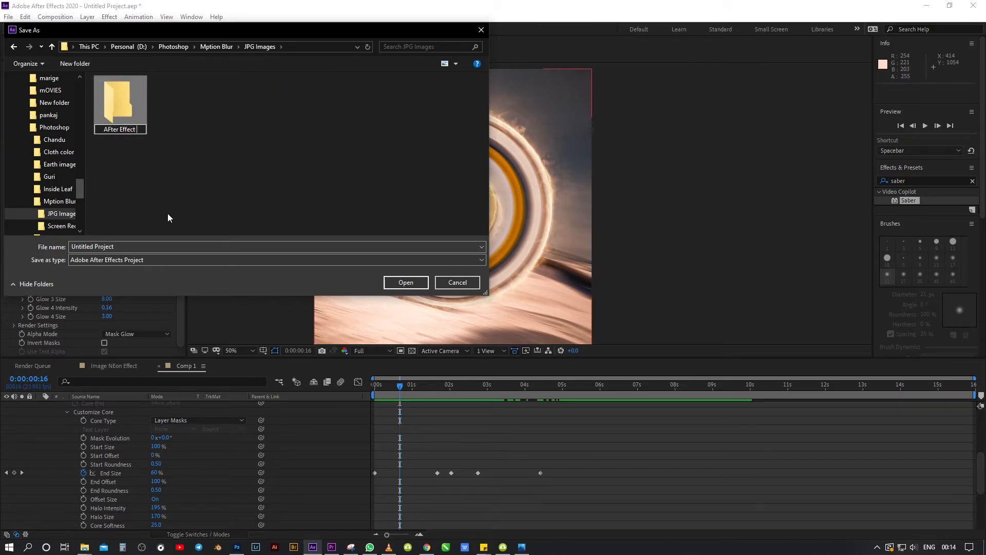
key("Return")
key("Return")
type("Eno")
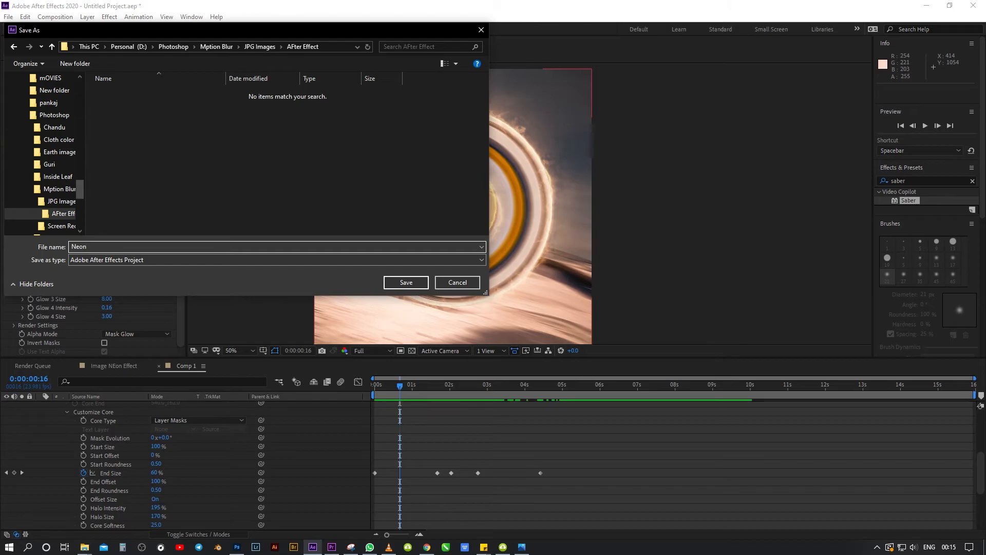
key("Return")
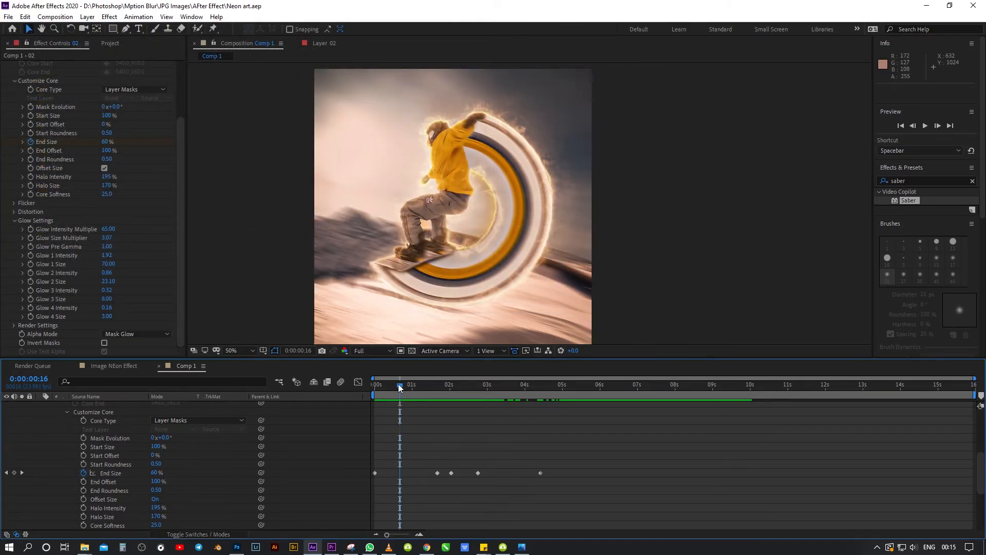
Step: Return the playhead to the beginning of the composition and preview the saved animation
left_click_drag(399, 383, 347, 386)
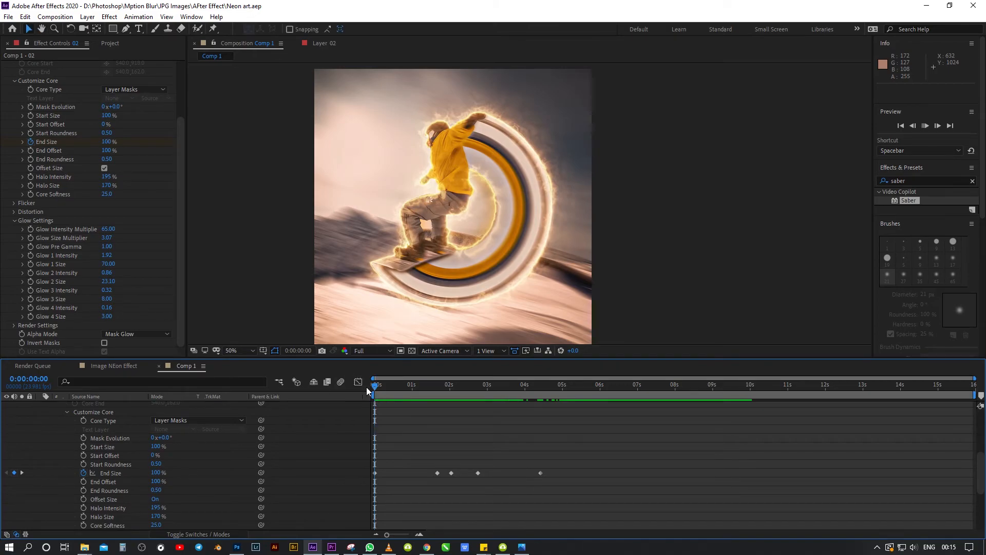
left_click_drag(379, 386, 360, 353)
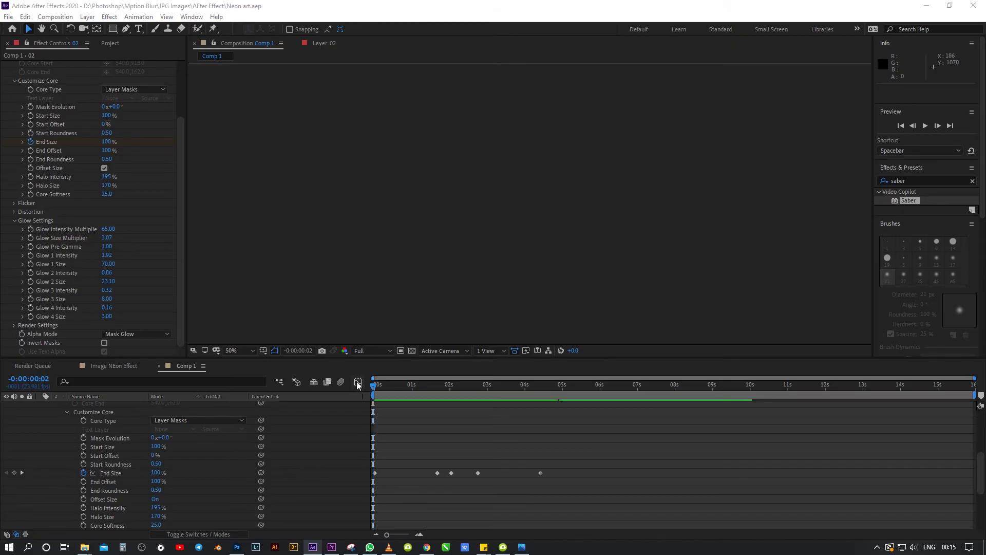
Step: Preview Comp 1 from its first frame, stop playback, and scrub the playhead to 0:00:01:12
left_click(366, 520)
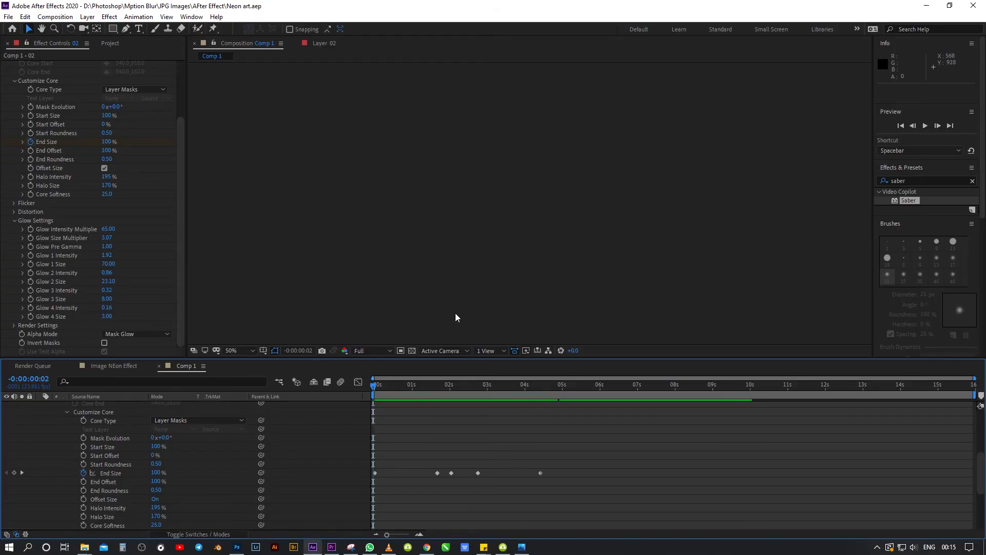
left_click_drag(394, 386, 375, 390)
key("space")
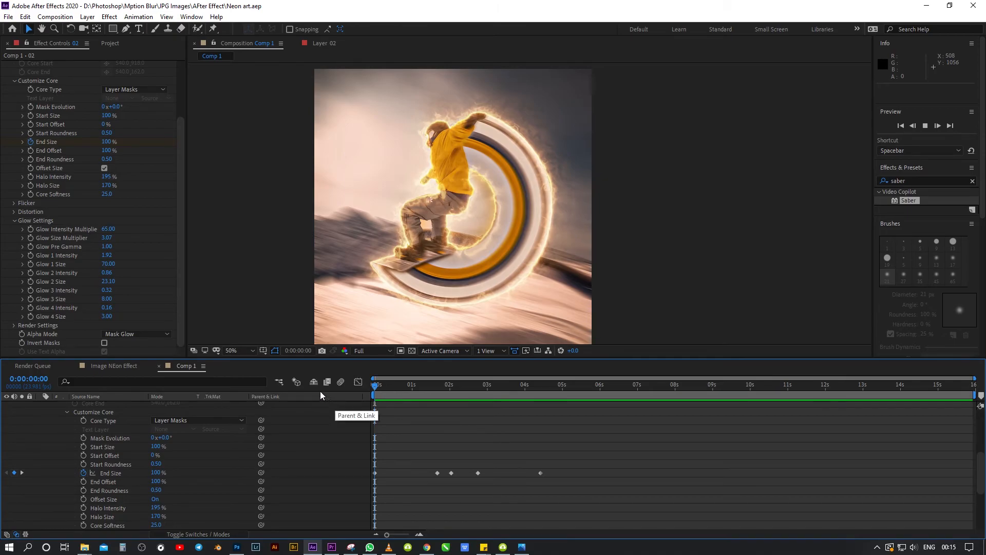
left_click(925, 128)
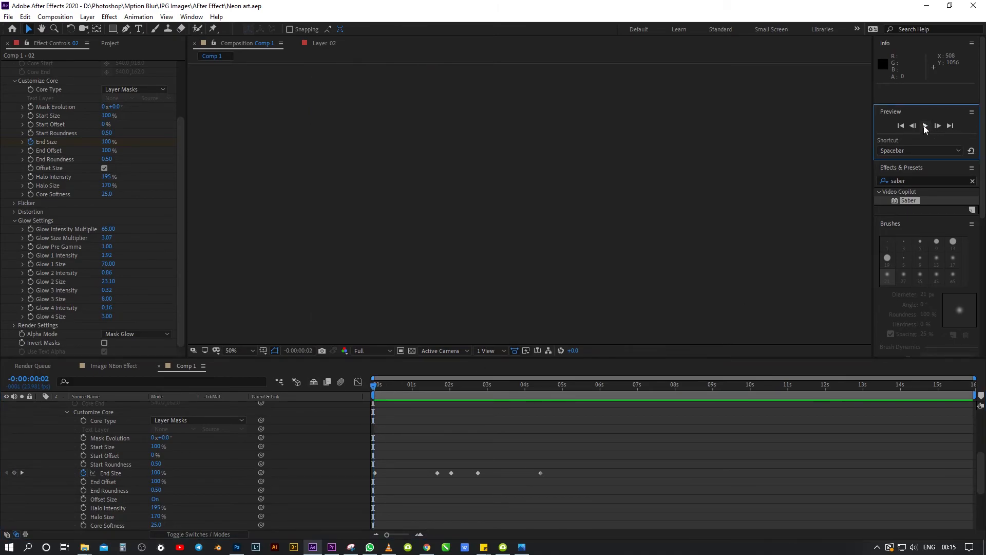
left_click_drag(374, 389, 429, 389)
Step: Show layer 02 on its own and scrub back to the start to examine its Saber glow
left_click(323, 43)
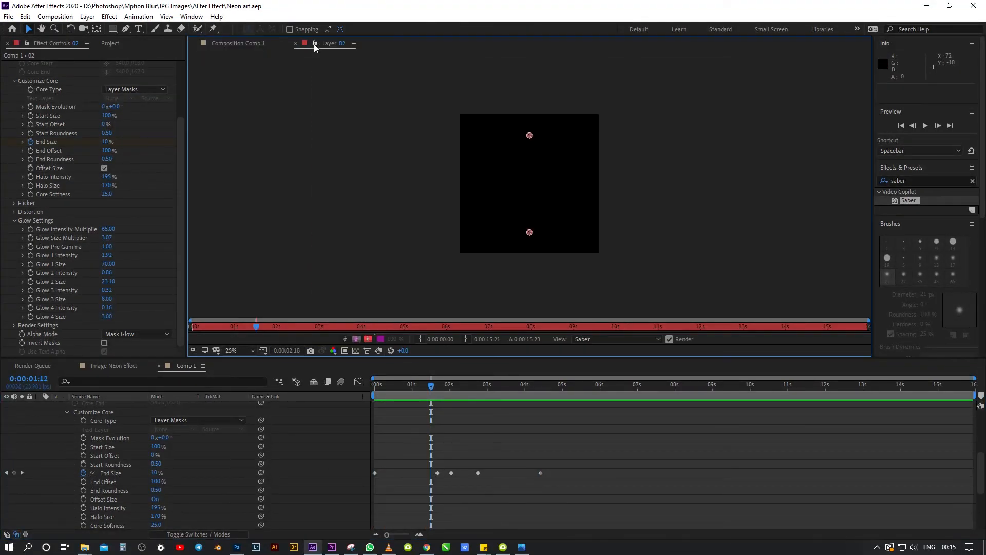
left_click_drag(433, 391, 367, 394)
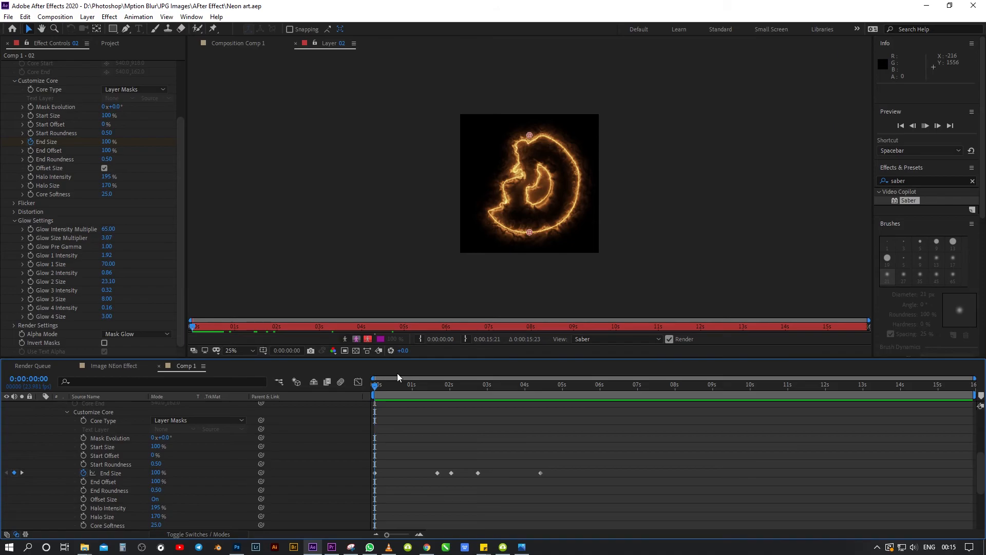
key("ctrl+Left")
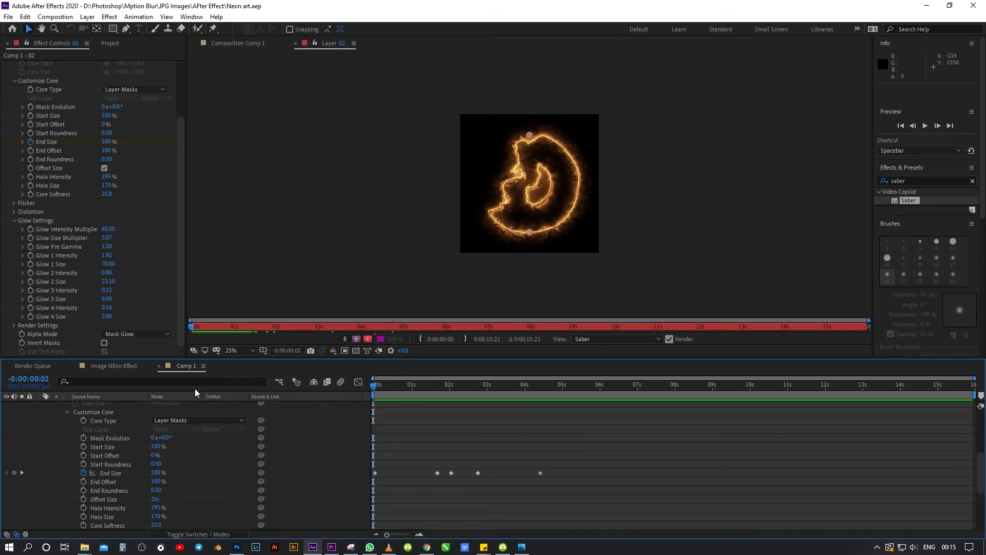
Step: Return to the Comp 1 composition view and scrub from the start to 0:00:05:10 to review the image sequence
left_click(121, 369)
left_click(239, 45)
left_click(189, 366)
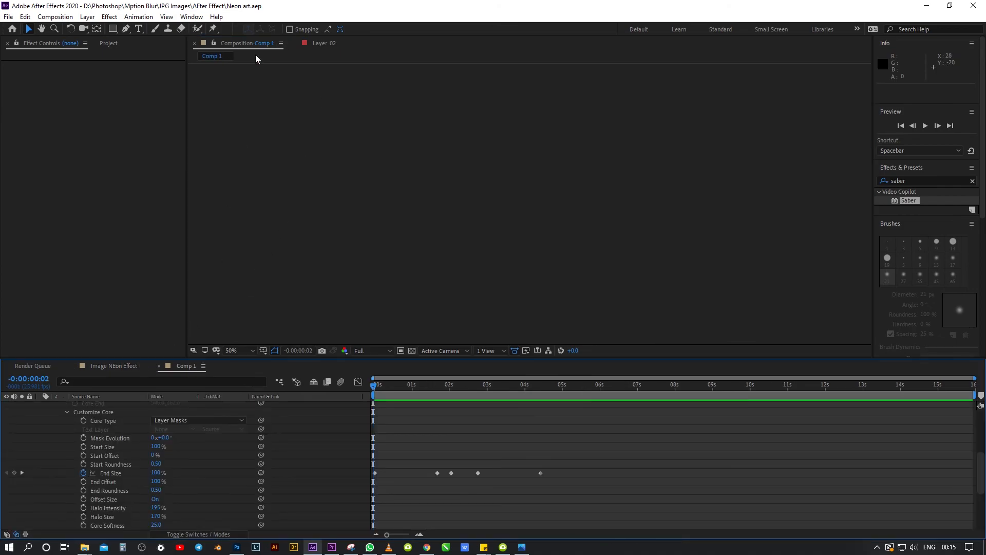
left_click_drag(370, 390, 578, 420)
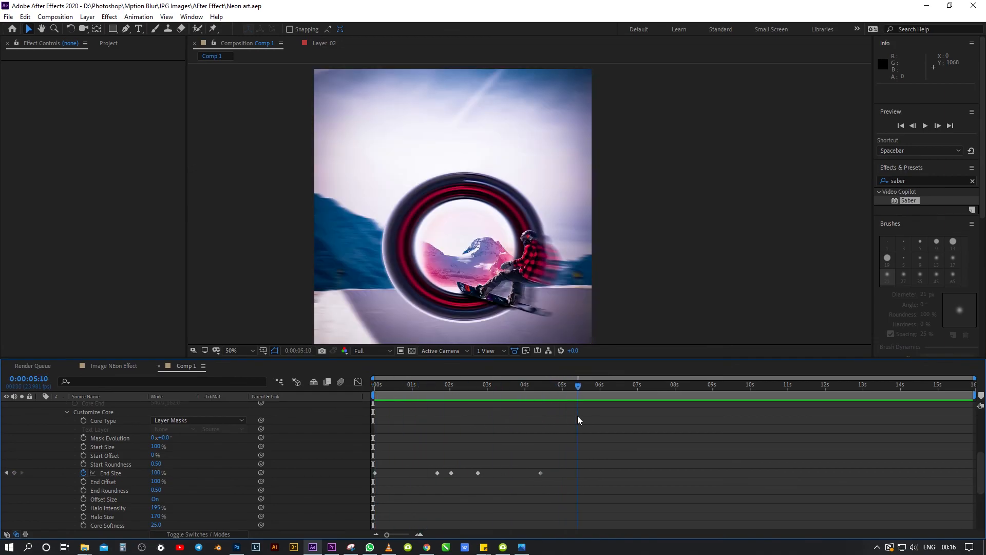